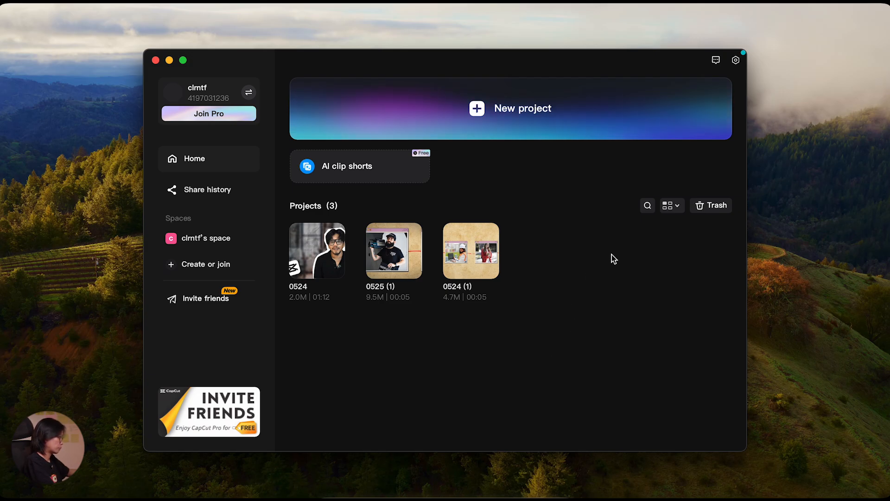
Start a new project and place the 14-second business meeting clip from the stock library's Life category on the timeline.
{"action": "left_click", "coordinate": [568, 129]}
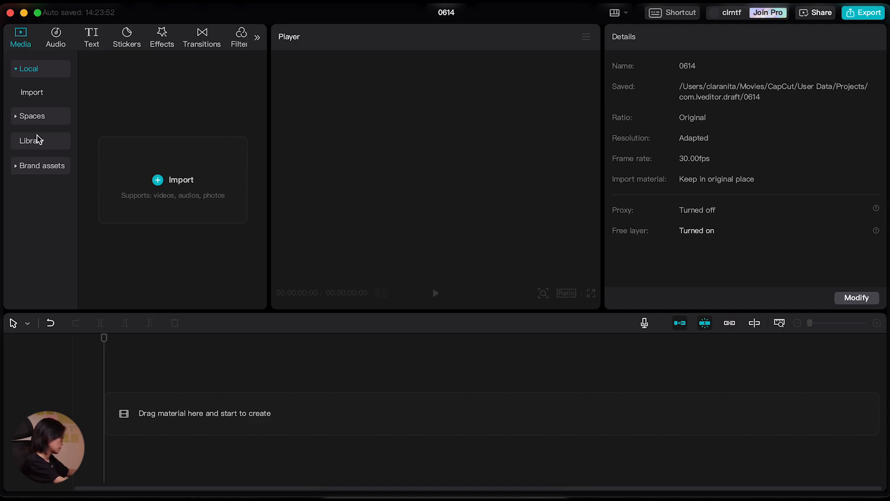
{"action": "left_click", "coordinate": [38, 140]}
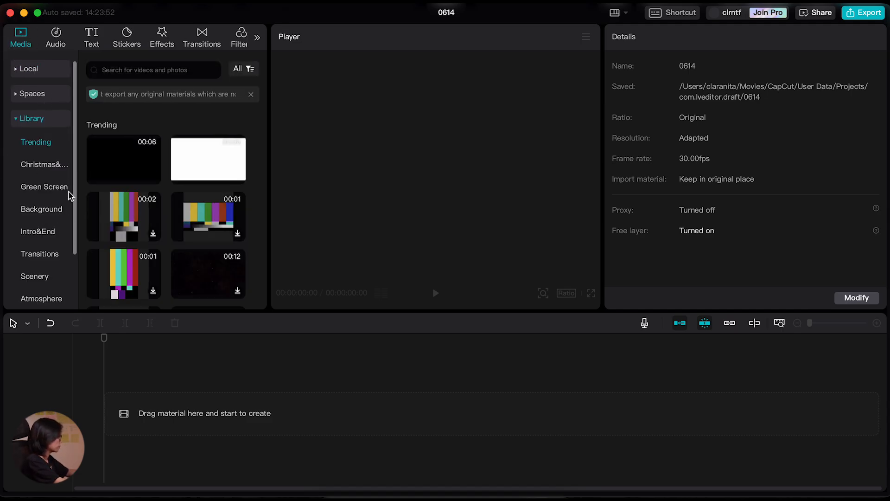
{"action": "scroll", "coordinate": [36, 260], "scroll_direction": "down", "scroll_amount": 1}
{"action": "scroll", "coordinate": [35, 261], "scroll_direction": "down", "scroll_amount": 3}
{"action": "left_click", "coordinate": [29, 268]}
{"action": "mouse_move", "coordinate": [110, 217]}
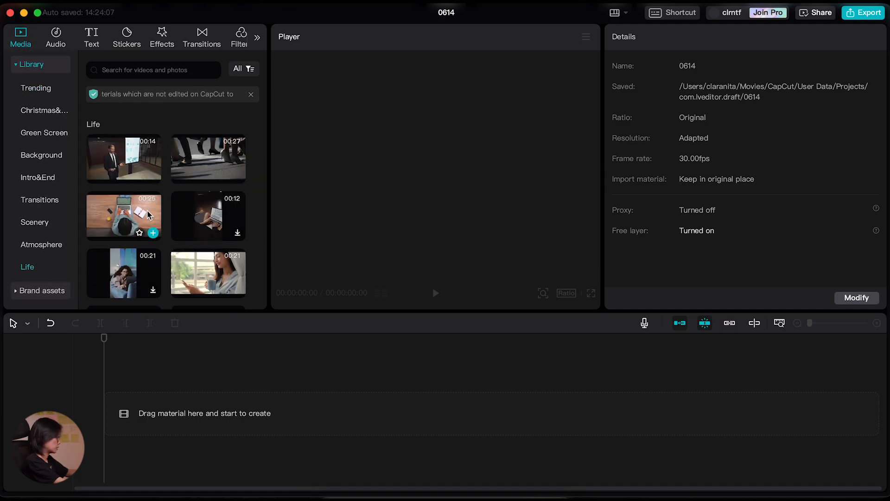
{"action": "scroll", "coordinate": [147, 249], "scroll_direction": "down", "scroll_amount": 1}
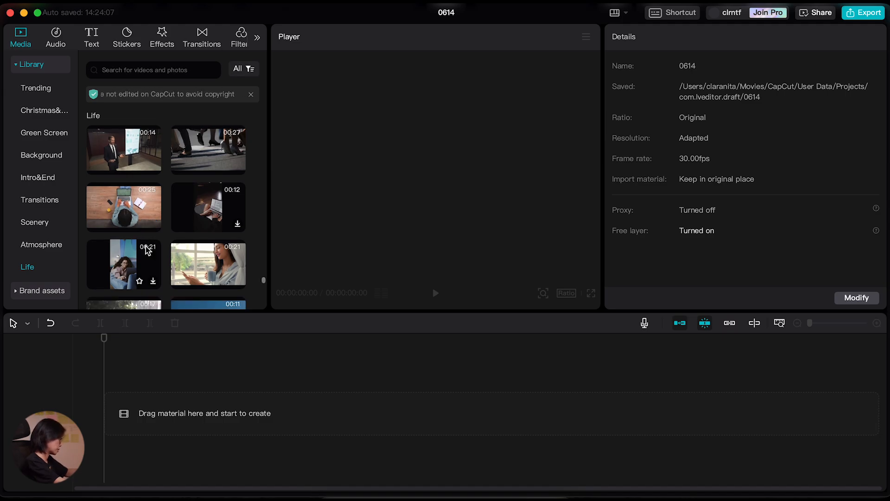
{"action": "scroll", "coordinate": [147, 249], "scroll_direction": "down", "scroll_amount": 3}
{"action": "scroll", "coordinate": [148, 250], "scroll_direction": "up", "scroll_amount": 8}
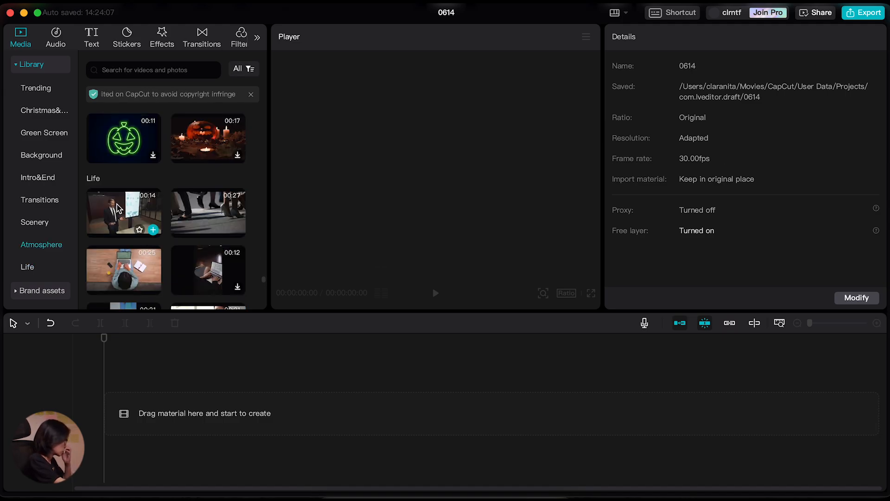
{"action": "left_click_drag", "start_coordinate": [115, 214], "coordinate": [130, 426]}
{"action": "left_click", "coordinate": [143, 339]}
{"action": "left_click_drag", "start_coordinate": [152, 338], "coordinate": [99, 357]}
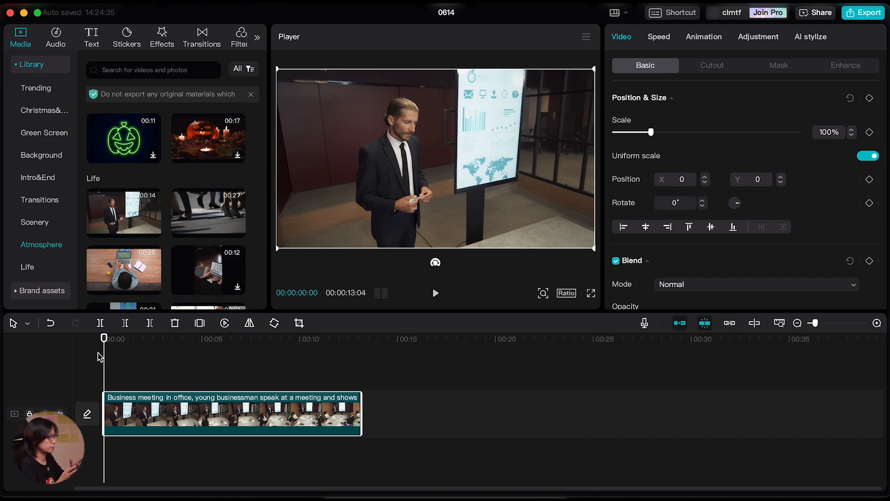
{"action": "mouse_move", "coordinate": [159, 232]}
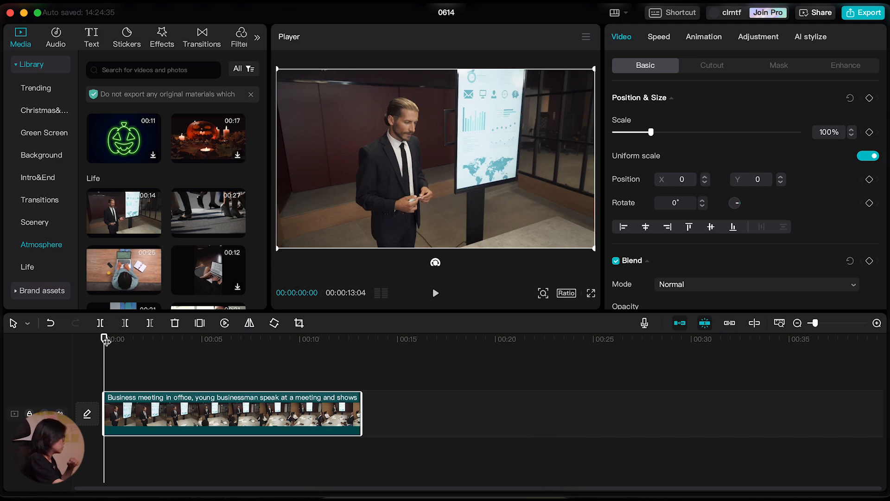
Add a default text clip above the start of the video and extend it to nearly the video's full length.
{"action": "left_click_drag", "start_coordinate": [113, 342], "coordinate": [122, 346]}
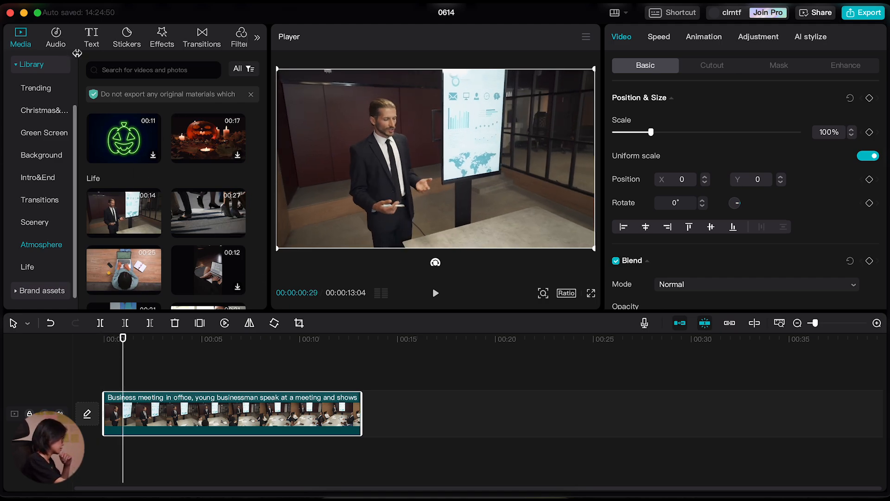
{"action": "left_click", "coordinate": [91, 38]}
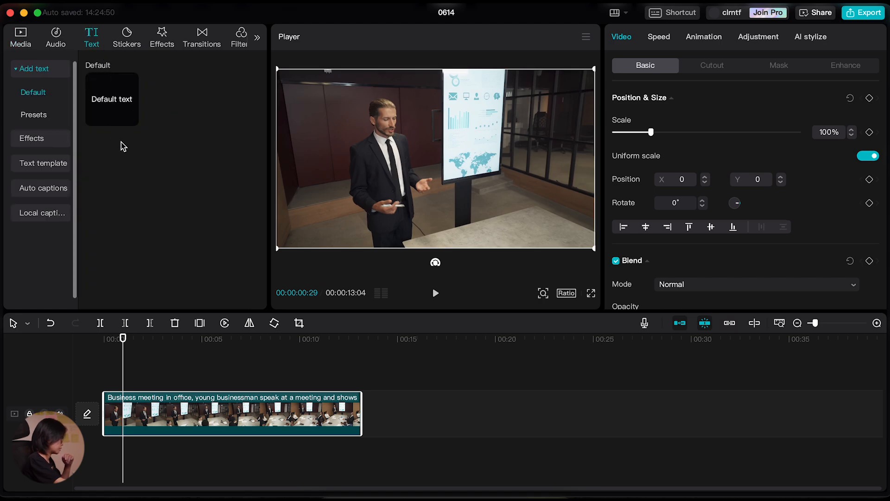
{"action": "left_click_drag", "start_coordinate": [103, 97], "coordinate": [104, 383]}
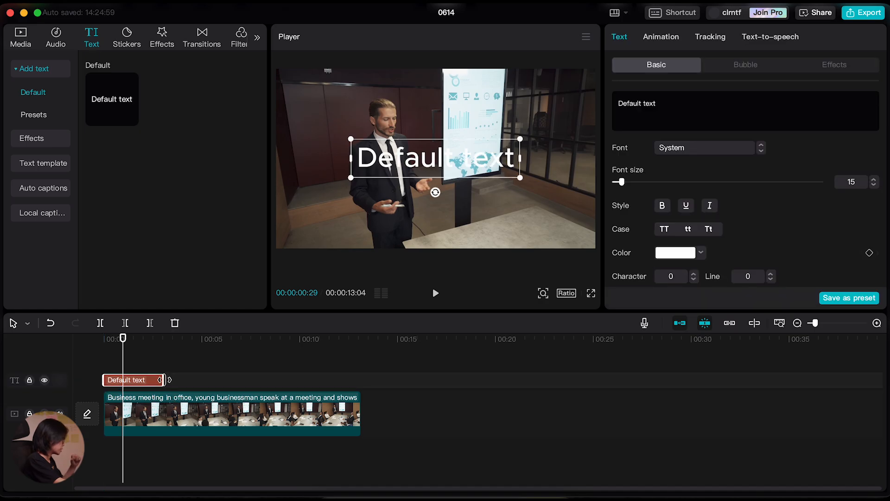
{"action": "left_click_drag", "start_coordinate": [163, 380], "coordinate": [358, 397]}
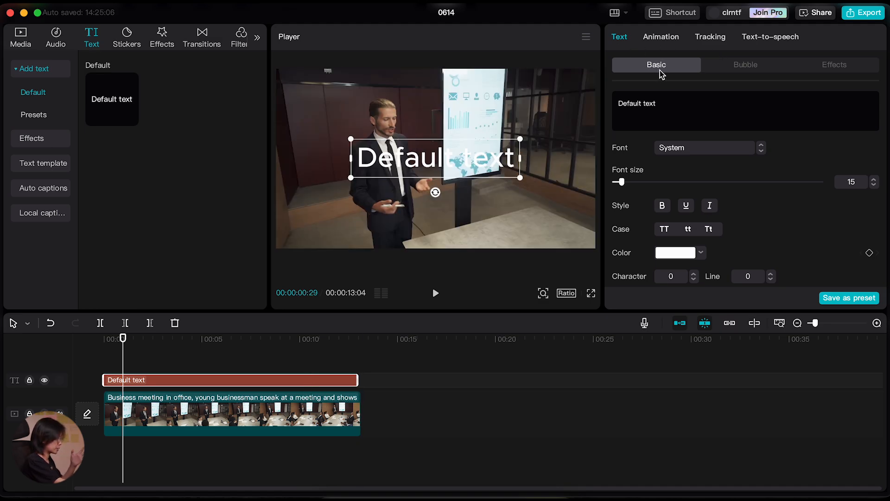
Replace the default text with "Tutor 3D" and move the title slightly upward in the frame.
{"action": "left_click_drag", "start_coordinate": [675, 99], "coordinate": [605, 106]}
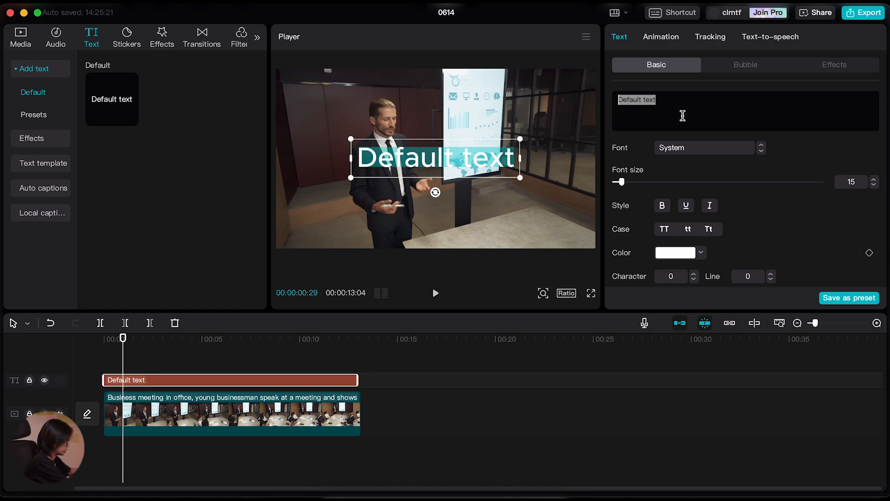
{"action": "type", "text": "Tutor"}
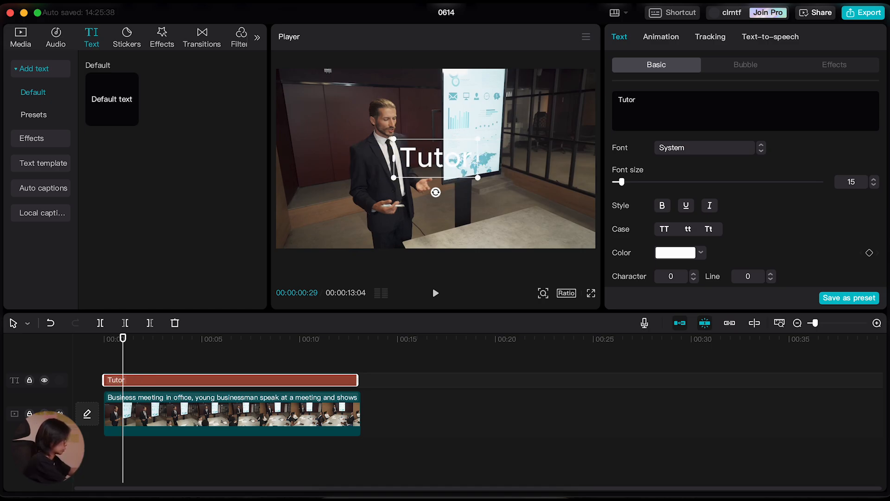
{"action": "type", "text": " 3D"}
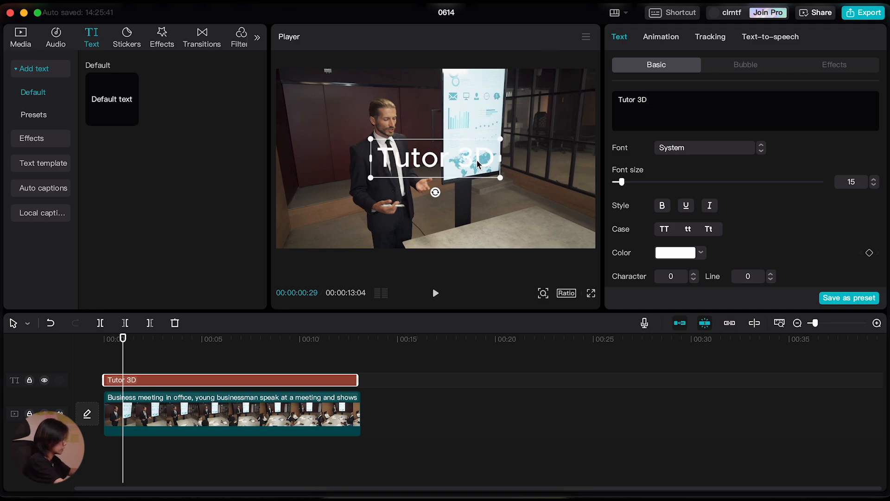
{"action": "left_click_drag", "start_coordinate": [479, 167], "coordinate": [485, 161]}
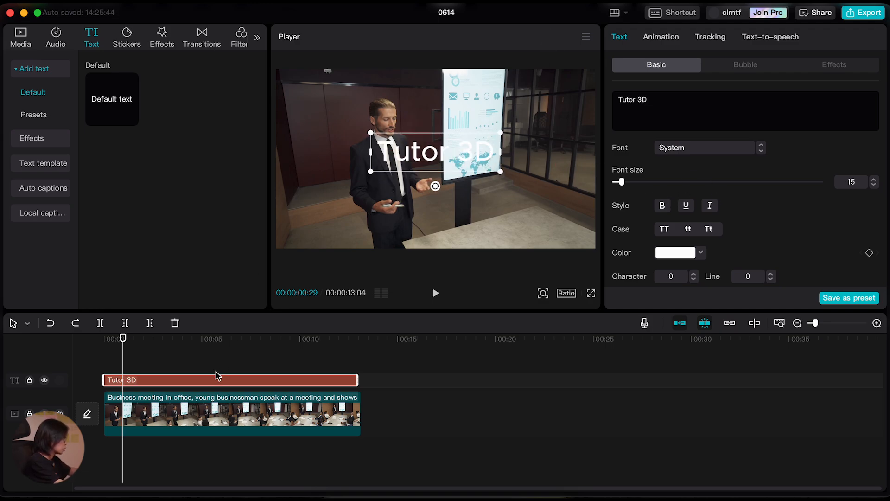
Set the "Tutor 3D" title's font size to 17, keeping the System font.
{"action": "left_click", "coordinate": [688, 150]}
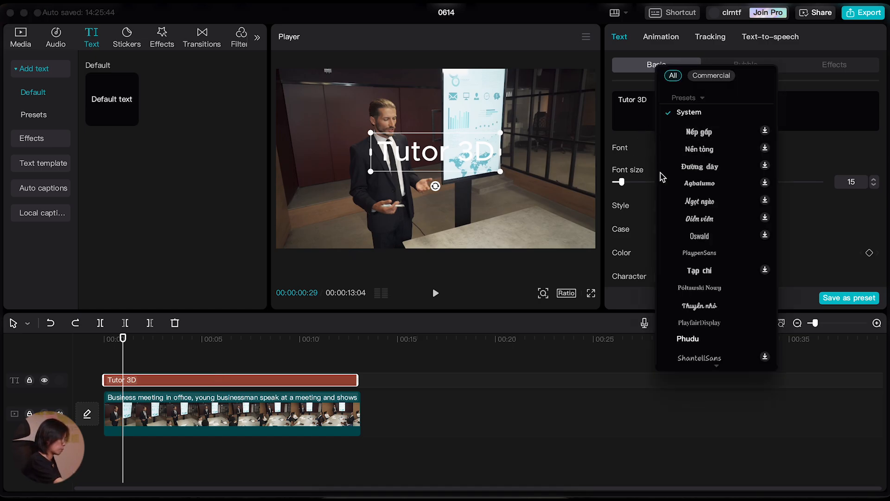
{"action": "left_click", "coordinate": [817, 150]}
{"action": "left_click_drag", "start_coordinate": [622, 186], "coordinate": [623, 183]}
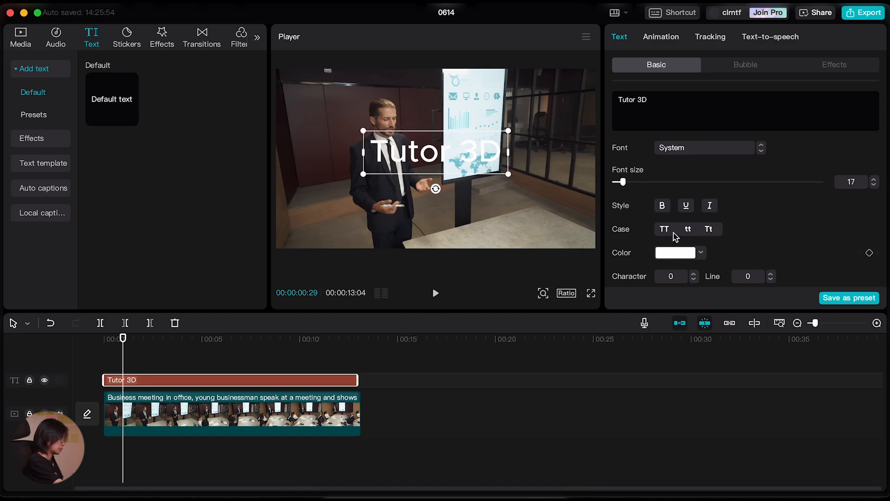
{"action": "scroll", "coordinate": [702, 240], "scroll_direction": "down", "scroll_amount": 5}
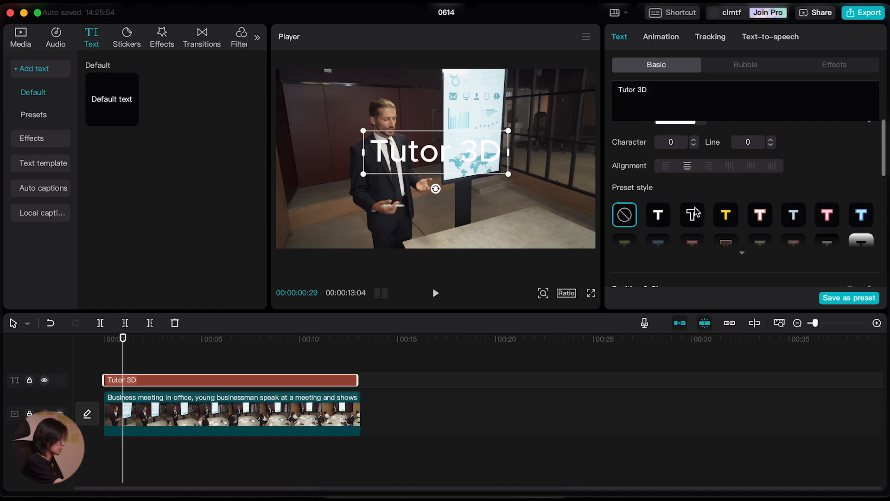
{"action": "scroll", "coordinate": [710, 181], "scroll_direction": "up", "scroll_amount": 5}
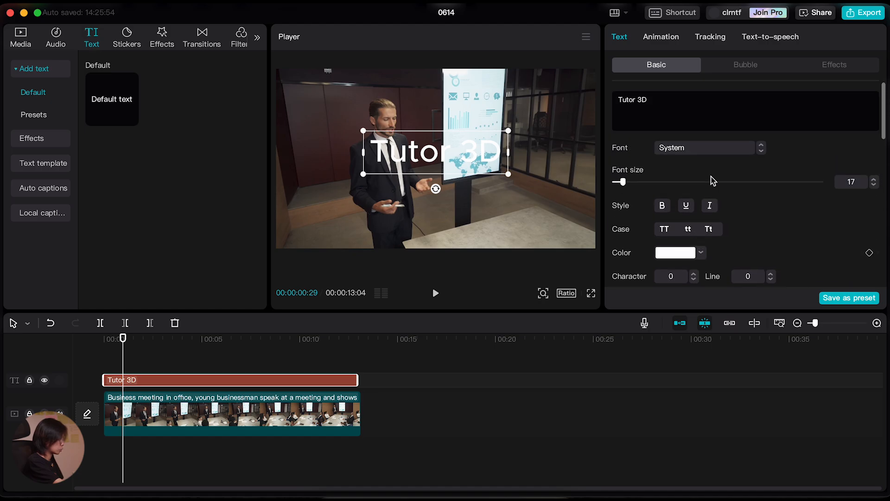
Convert the "Tutor 3D" text clip into a compound clip.
{"action": "right_click", "coordinate": [149, 384]}
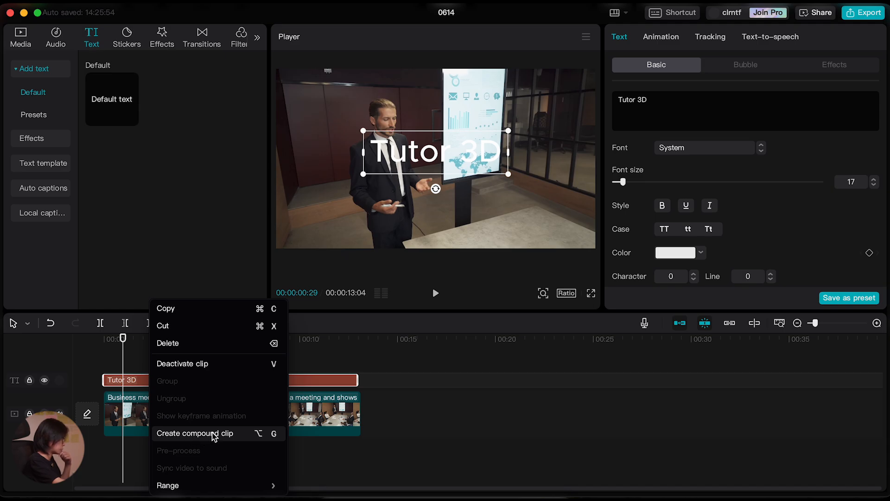
{"action": "left_click", "coordinate": [215, 433]}
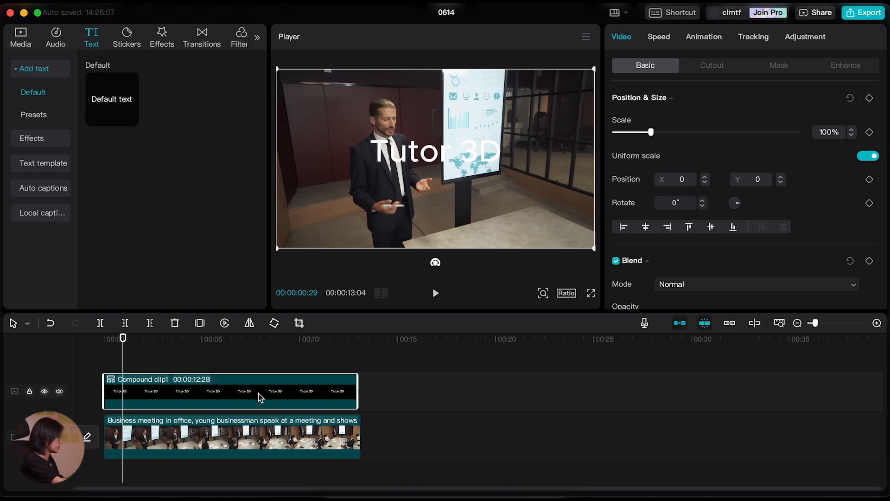
{"action": "left_click", "coordinate": [132, 350]}
{"action": "left_click", "coordinate": [187, 395]}
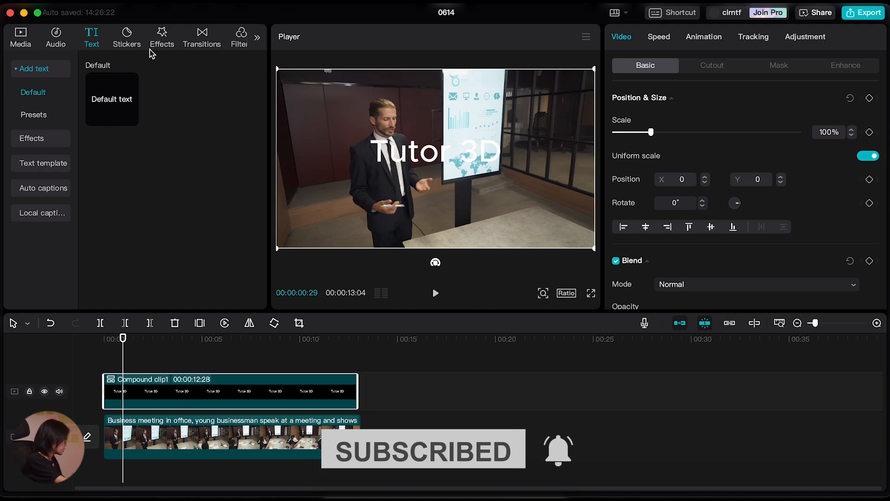
Apply the Player 3 effect from the favorite effects to the title's compound clip.
{"action": "left_click", "coordinate": [163, 40]}
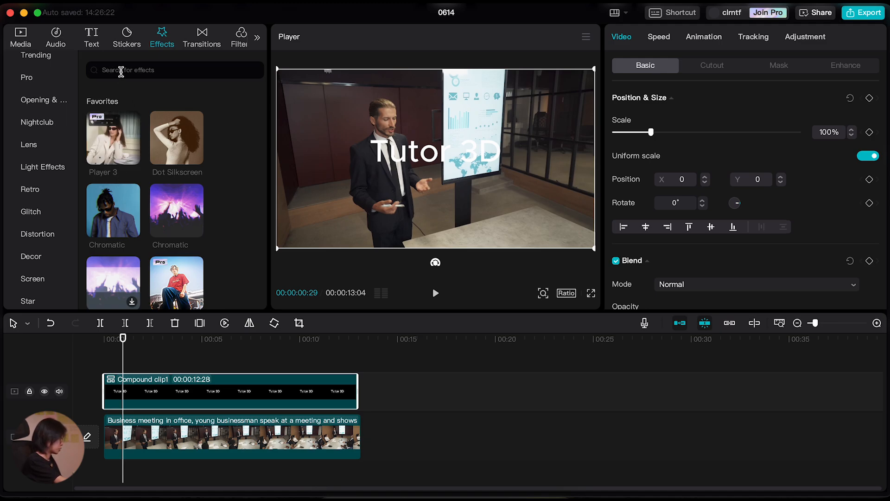
{"action": "left_click", "coordinate": [122, 71]}
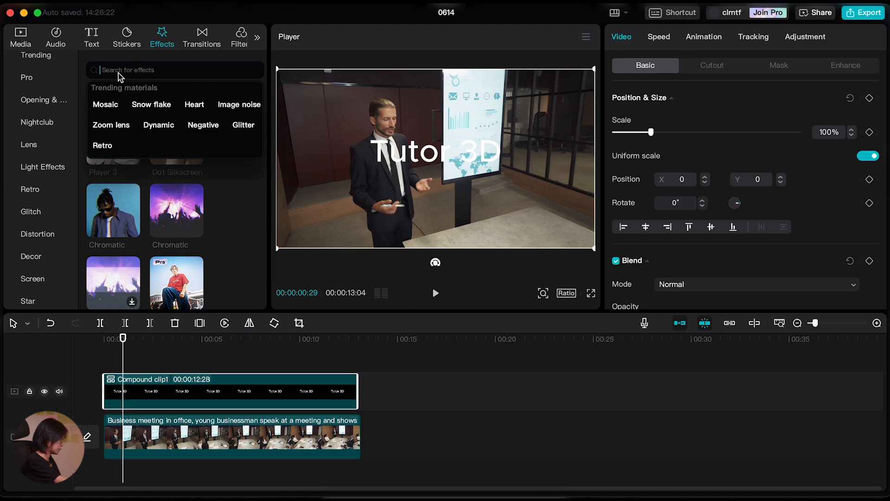
{"action": "left_click", "coordinate": [228, 176]}
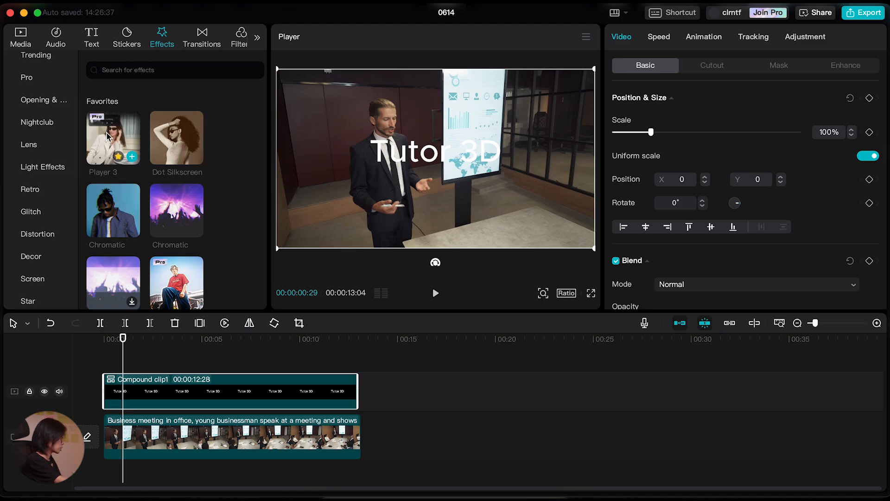
{"action": "left_click_drag", "start_coordinate": [100, 138], "coordinate": [144, 395]}
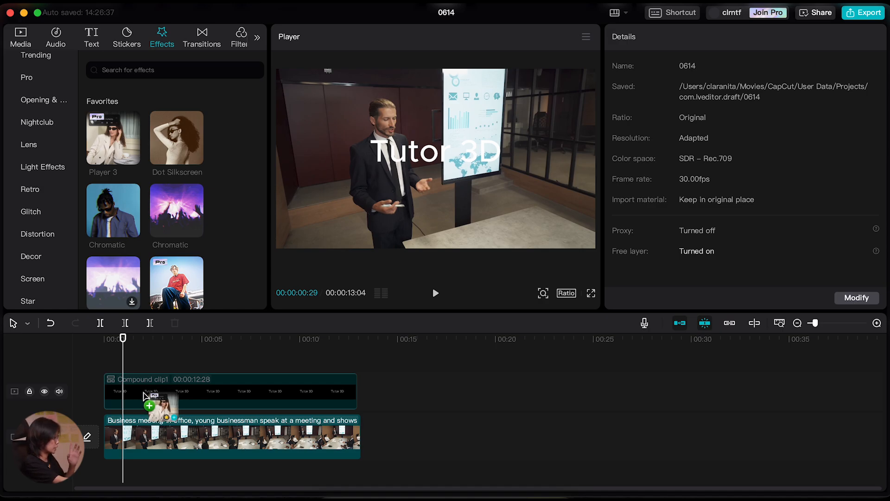
{"action": "left_click_drag", "start_coordinate": [145, 395], "coordinate": [145, 394]}
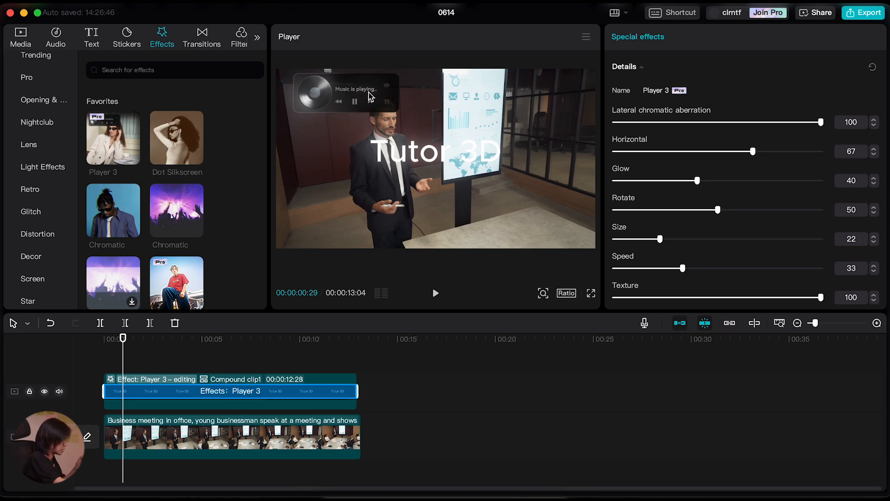
{"action": "mouse_move", "coordinate": [179, 153]}
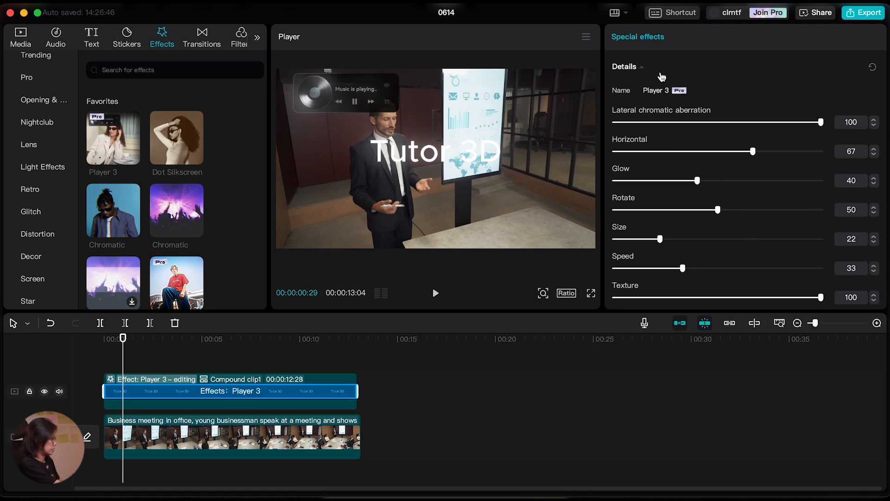
Set the Player 3 effect's Texture to 0 and its Rotate value to 17.
{"action": "scroll", "coordinate": [769, 241], "scroll_direction": "down", "scroll_amount": 2}
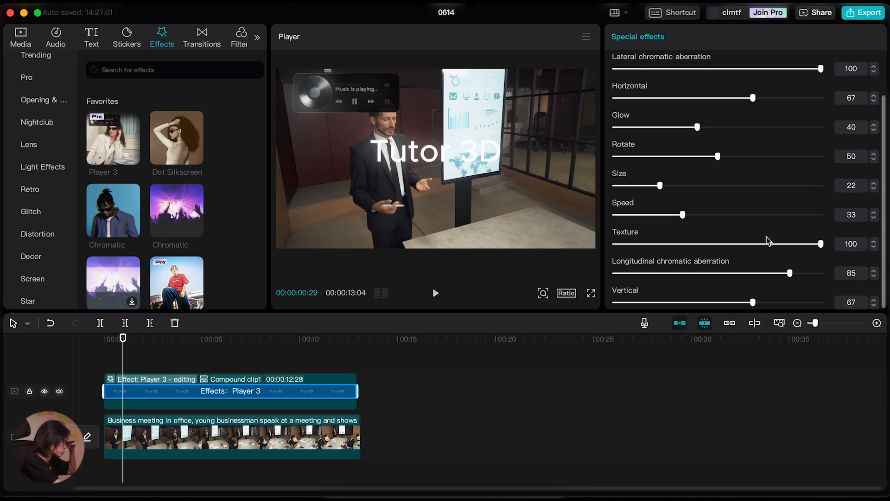
{"action": "left_click_drag", "start_coordinate": [679, 245], "coordinate": [581, 262]}
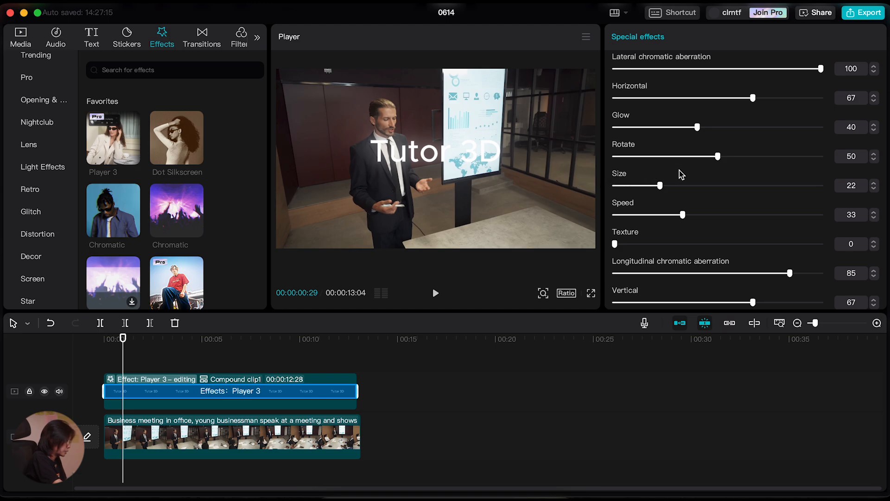
{"action": "left_click_drag", "start_coordinate": [688, 158], "coordinate": [655, 160]}
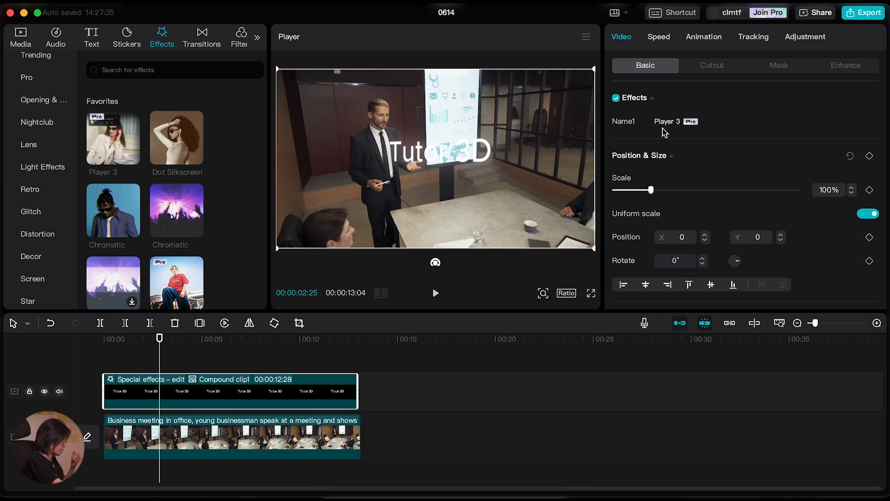
Move the title onto the wall beside the presentation screen at about X 1177, Y 220 and rotate it 7°.
{"action": "left_click_drag", "start_coordinate": [466, 156], "coordinate": [542, 146]}
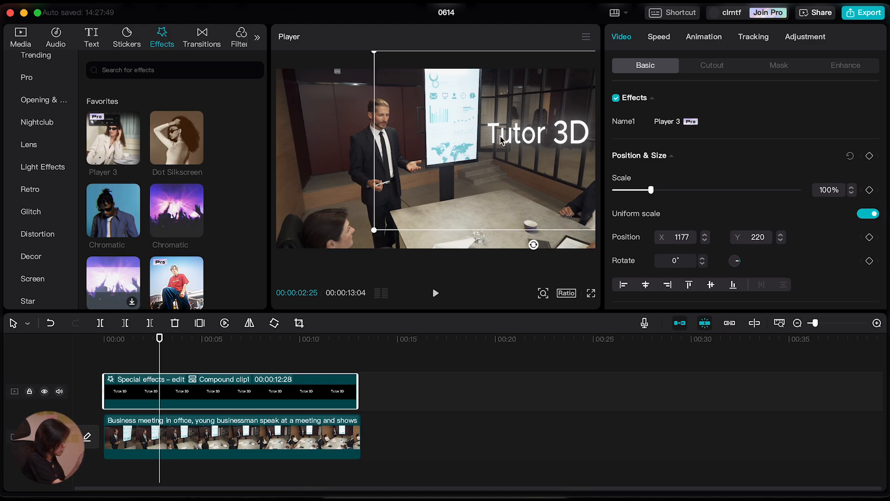
{"action": "left_click_drag", "start_coordinate": [533, 245], "coordinate": [521, 244]}
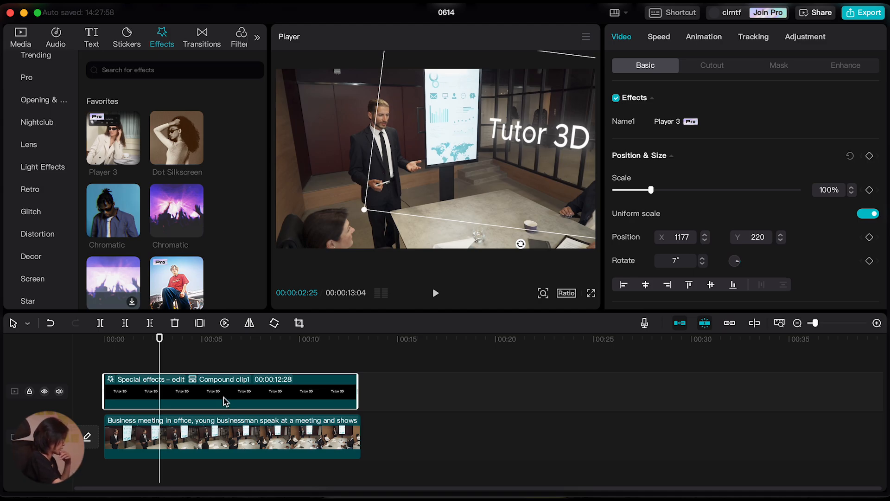
Reopen the Player 3 effect settings on the compound clip and set Rotate to 15.
{"action": "left_click", "coordinate": [114, 382]}
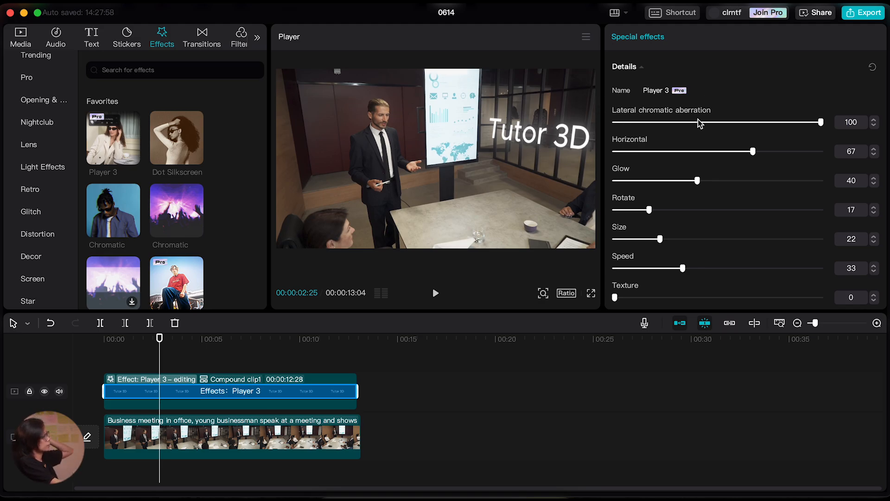
{"action": "left_click_drag", "start_coordinate": [655, 214], "coordinate": [646, 219]}
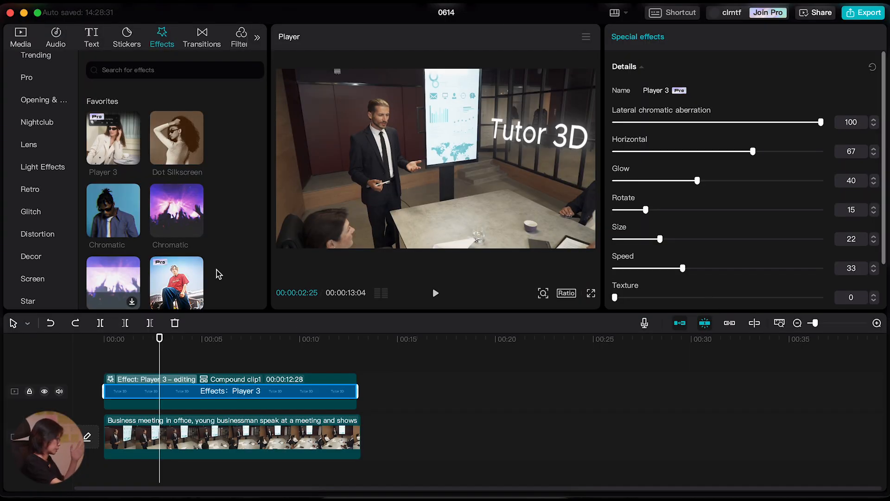
Check the "Tutor 3D" title against the room's perspective at several points in the meeting clip.
{"action": "left_click_drag", "start_coordinate": [160, 347], "coordinate": [151, 368]}
{"action": "left_click", "coordinate": [206, 345]}
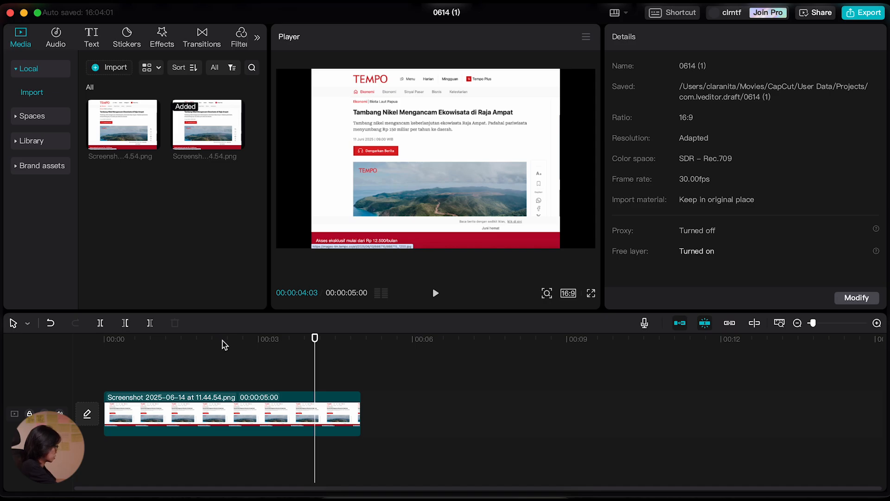
Crop the article screenshot clip in project 0614 (1) to remove part of the empty margin on its left side.
{"action": "left_click", "coordinate": [224, 344]}
{"action": "left_click", "coordinate": [210, 348]}
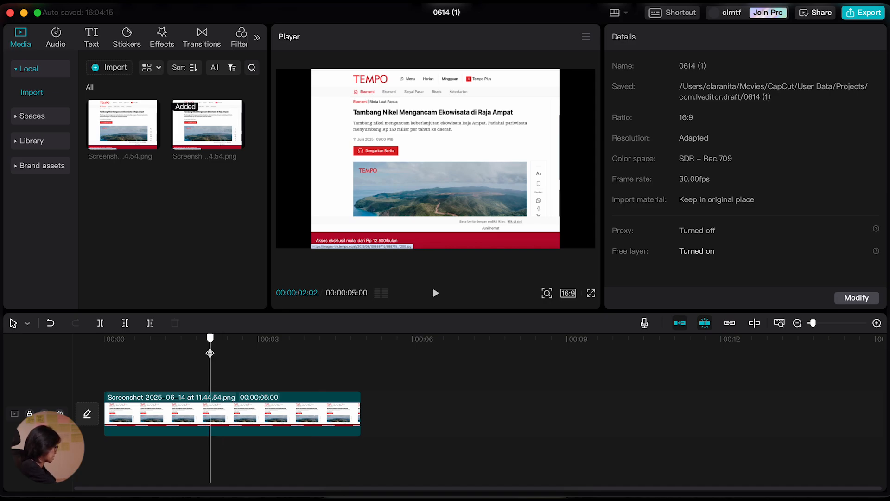
{"action": "left_click", "coordinate": [240, 416]}
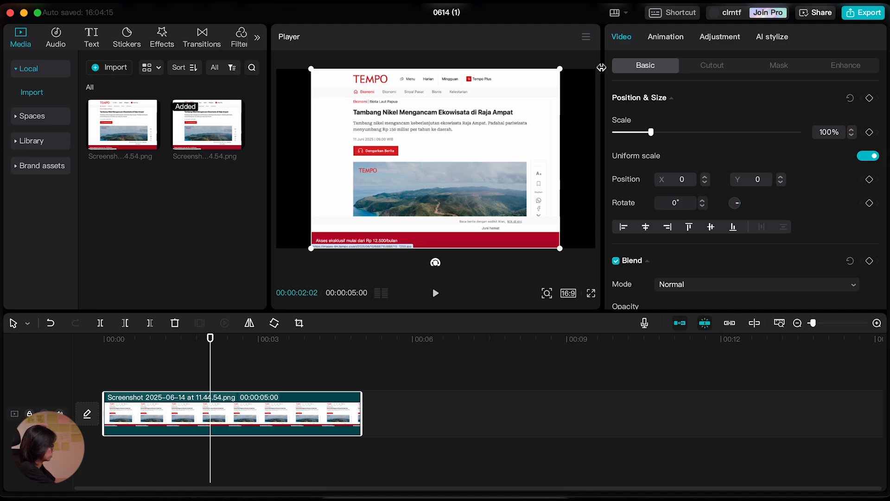
{"action": "left_click", "coordinate": [300, 323]}
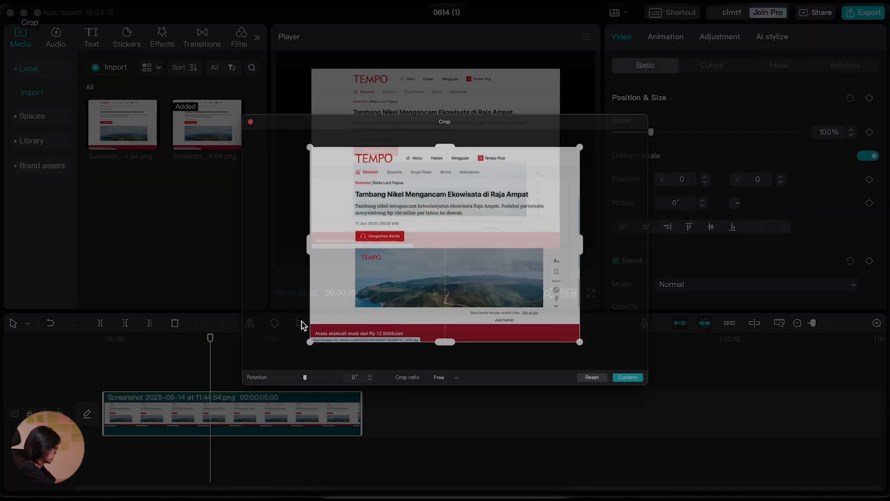
{"action": "left_click_drag", "start_coordinate": [249, 244], "coordinate": [294, 246]}
{"action": "left_click", "coordinate": [710, 437]}
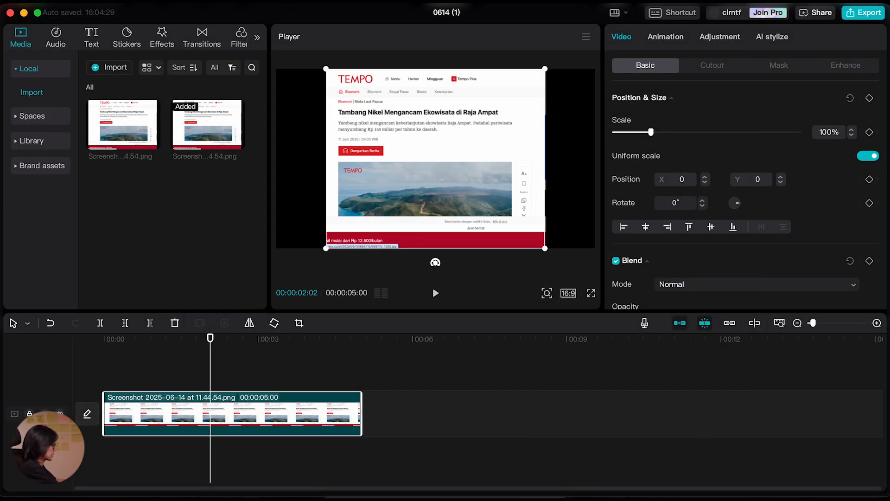
Enlarge the cropped article to 119%, place it at X 357, Y -202, and check the project's aspect ratio.
{"action": "left_click_drag", "start_coordinate": [443, 147], "coordinate": [495, 192]}
{"action": "left_click_drag", "start_coordinate": [379, 119], "coordinate": [336, 80]}
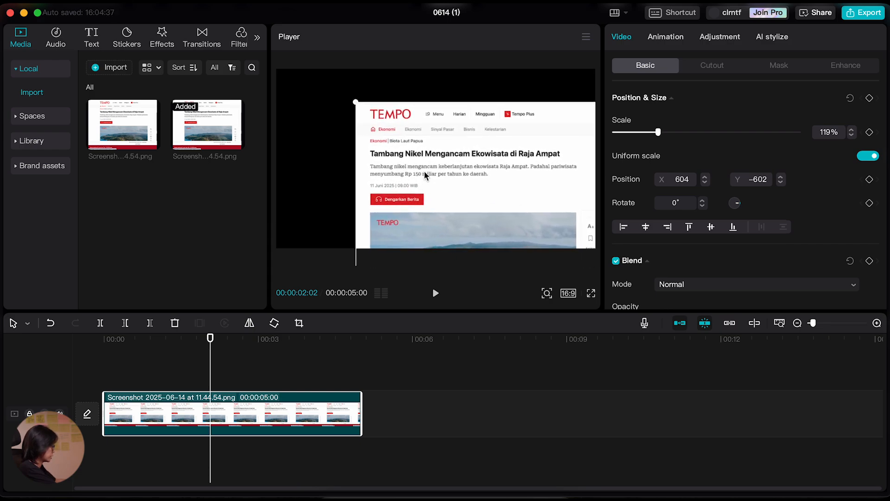
{"action": "left_click_drag", "start_coordinate": [407, 143], "coordinate": [406, 136]}
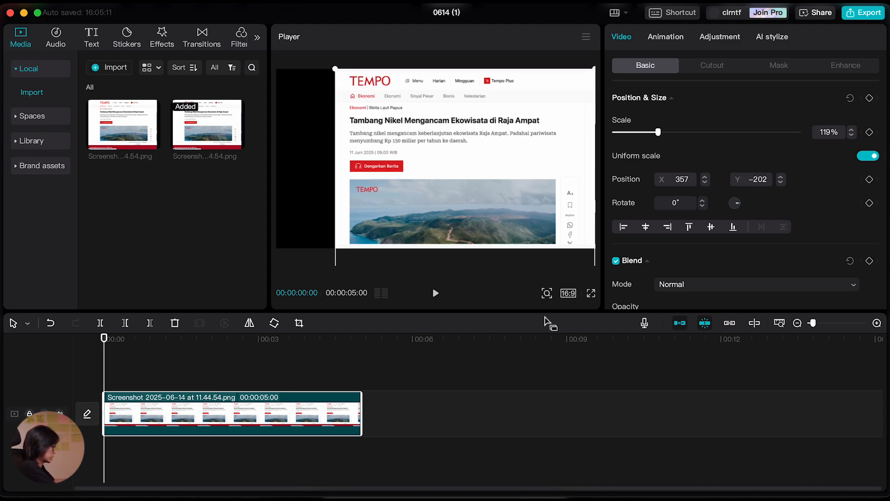
{"action": "left_click", "coordinate": [568, 293]}
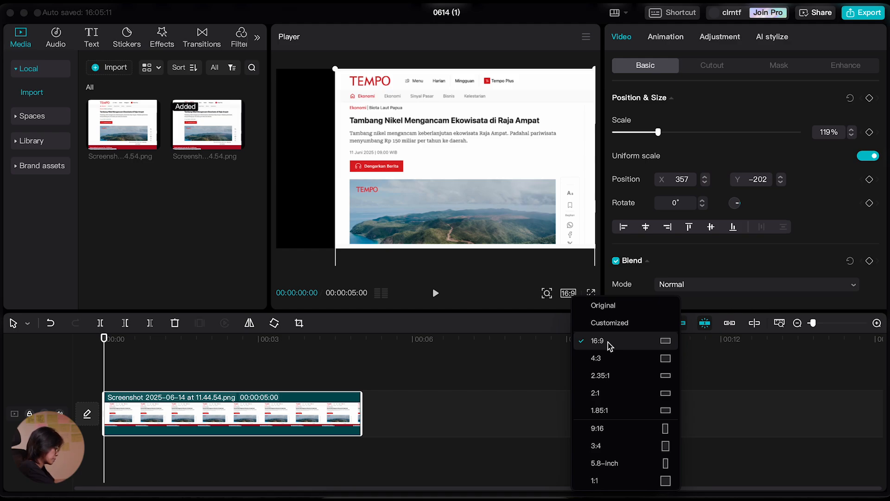
{"action": "left_click", "coordinate": [535, 358]}
Try the Slide Up entrance animation on the article clip.
{"action": "mouse_move", "coordinate": [109, 346]}
{"action": "left_mouse_down"}
{"action": "mouse_move", "coordinate": [131, 348]}
{"action": "mouse_move", "coordinate": [115, 348]}
{"action": "left_mouse_up"}
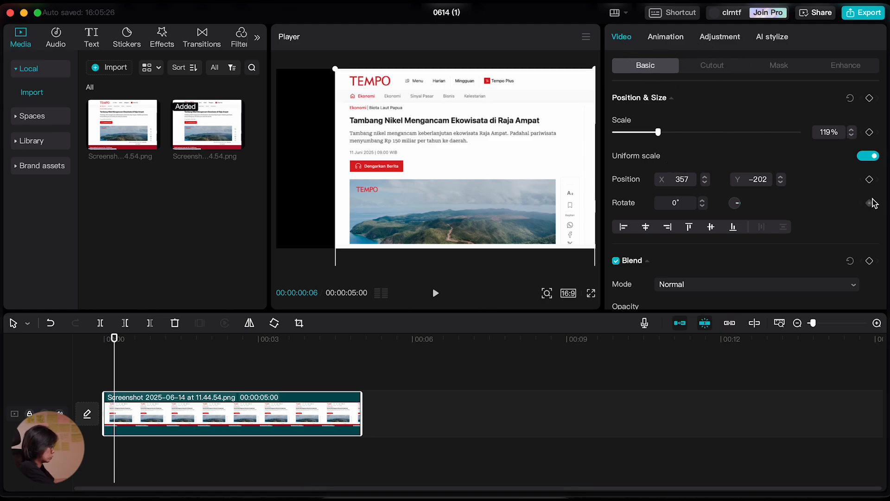
{"action": "left_click", "coordinate": [665, 40]}
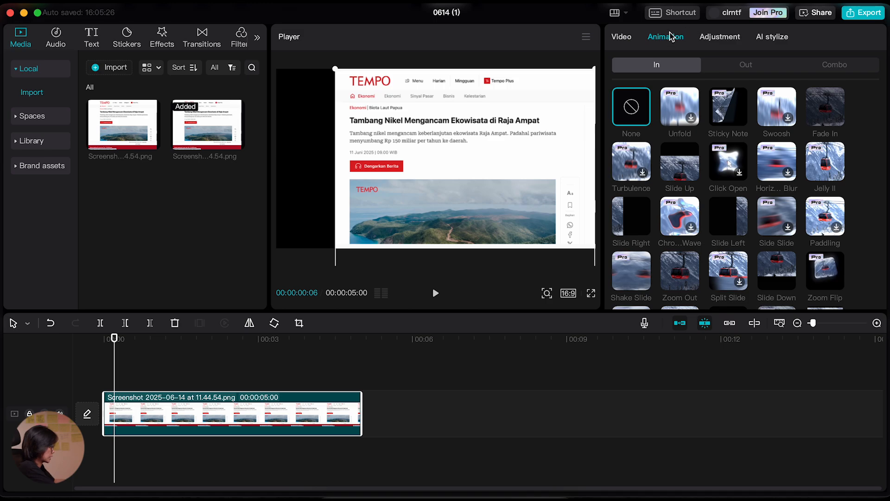
{"action": "left_click", "coordinate": [681, 160]}
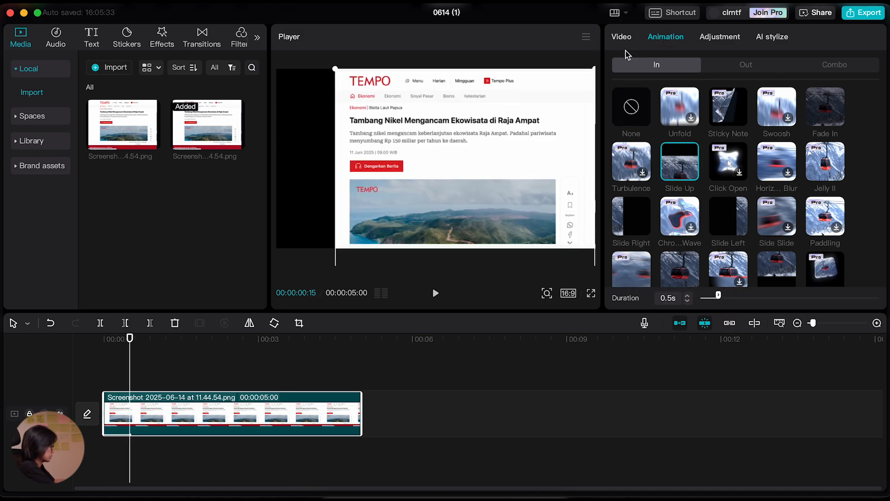
{"action": "left_click", "coordinate": [621, 40]}
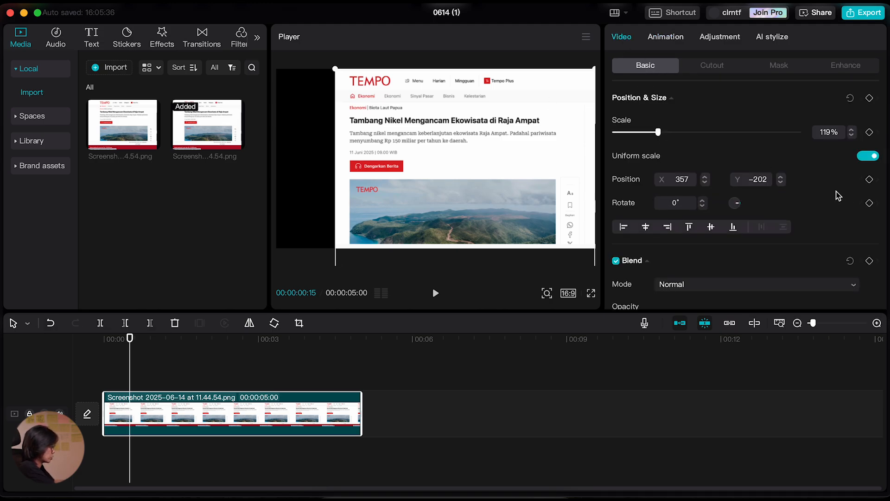
Add a position keyframe at the start of the article clip and move the image below the frame to Y -2362.
{"action": "left_click_drag", "start_coordinate": [131, 353], "coordinate": [103, 364]}
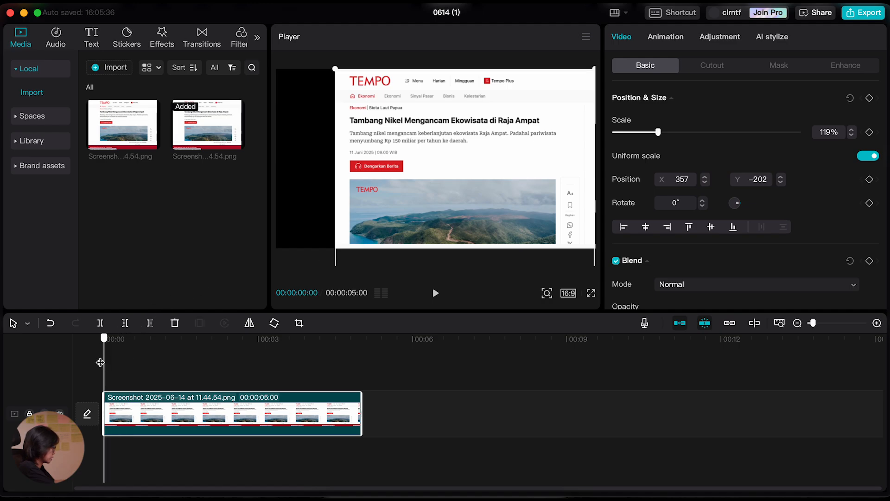
{"action": "left_click", "coordinate": [869, 179]}
{"action": "left_click_drag", "start_coordinate": [550, 122], "coordinate": [514, 287]}
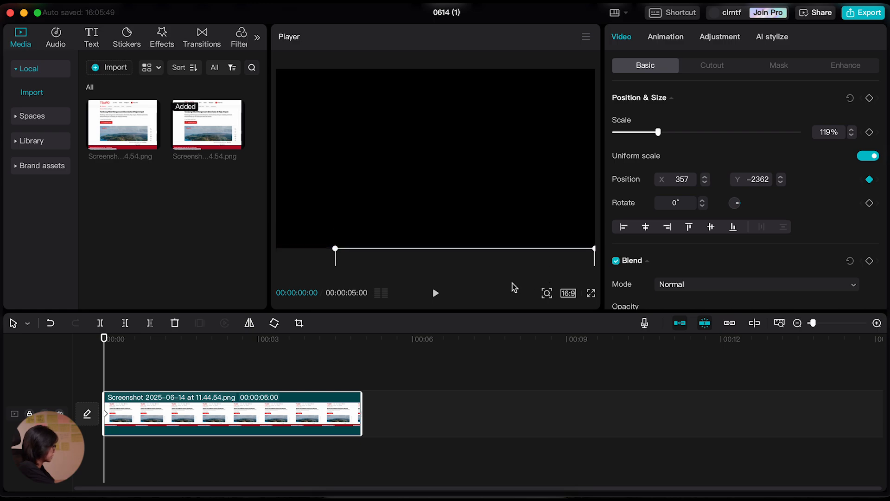
Move the article back up to Y -202 at 00:00:00:29 and play the slide-in from the start.
{"action": "left_click_drag", "start_coordinate": [105, 342], "coordinate": [154, 346]}
{"action": "left_click_drag", "start_coordinate": [527, 260], "coordinate": [527, 79]}
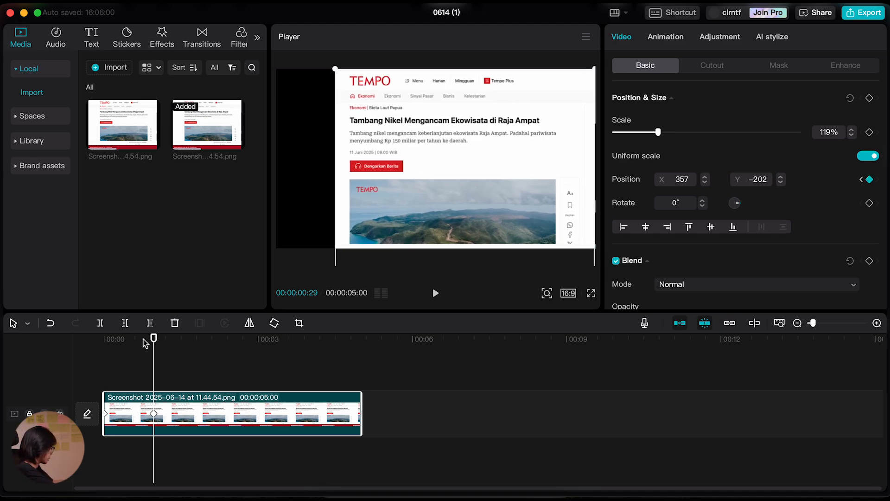
{"action": "left_click_drag", "start_coordinate": [143, 343], "coordinate": [74, 358]}
{"action": "key", "text": "space"}
{"action": "key", "text": "space"}
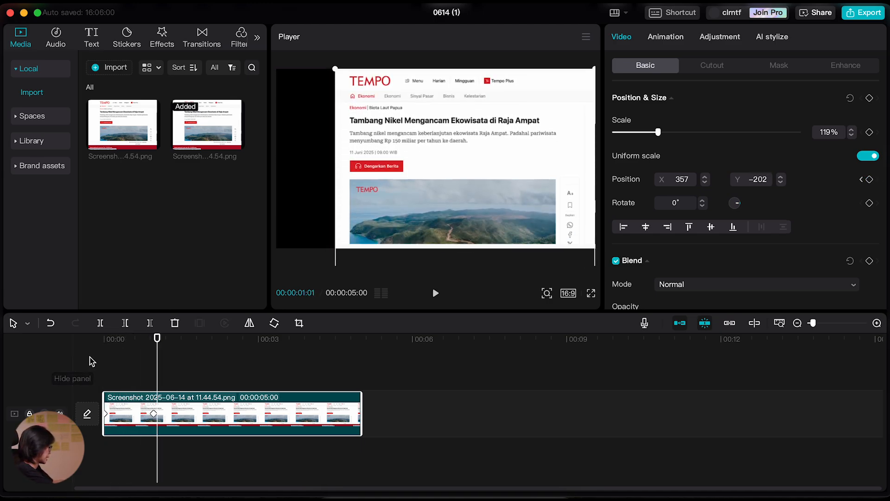
Apply the Cubic Out graph to the position keyframe at 00:00:00:29 and collapse the keyframe lanes.
{"action": "mouse_move", "coordinate": [157, 353]}
{"action": "left_mouse_down"}
{"action": "mouse_move", "coordinate": [119, 361]}
{"action": "mouse_move", "coordinate": [151, 367]}
{"action": "left_mouse_up"}
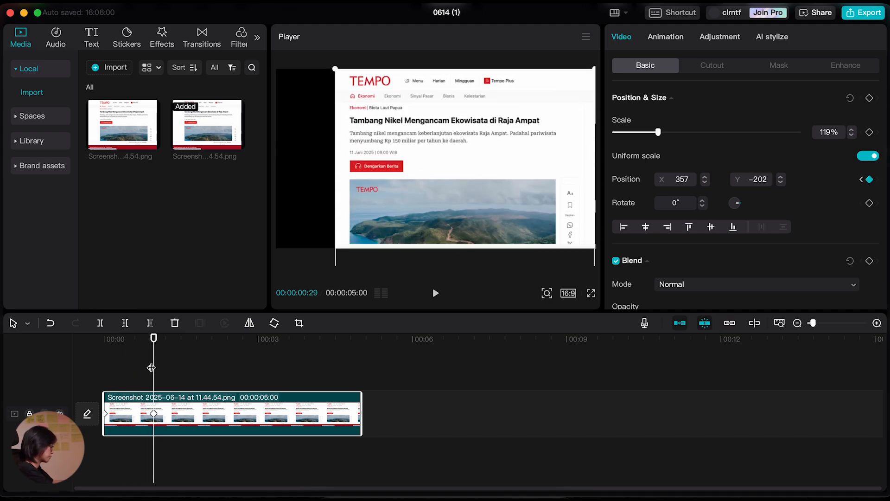
{"action": "left_click", "coordinate": [162, 416]}
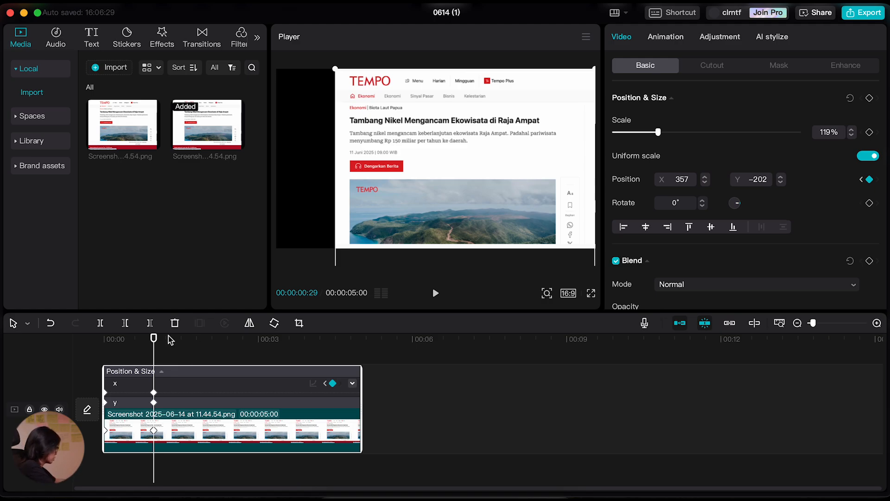
{"action": "left_click", "coordinate": [154, 431]}
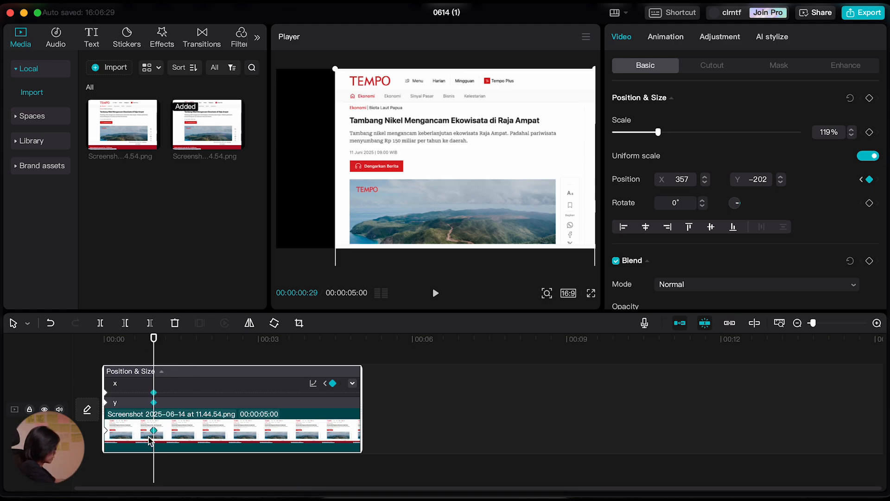
{"action": "left_click", "coordinate": [314, 384]}
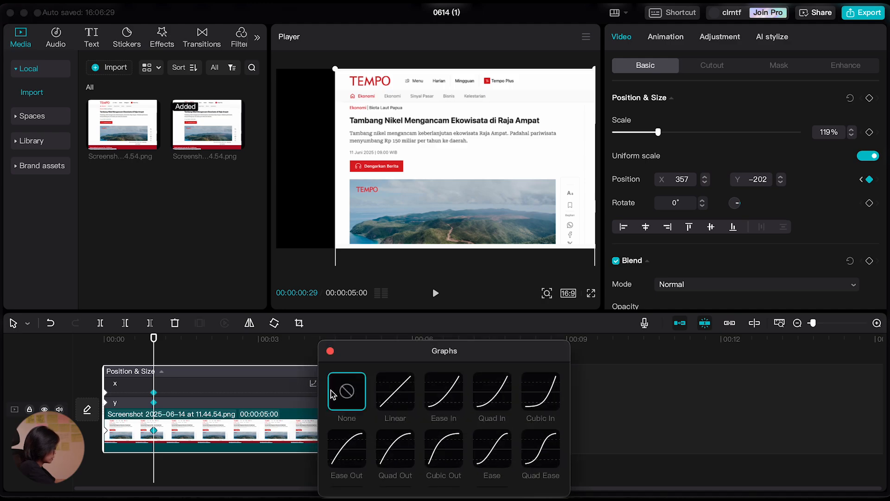
{"action": "left_click", "coordinate": [448, 448]}
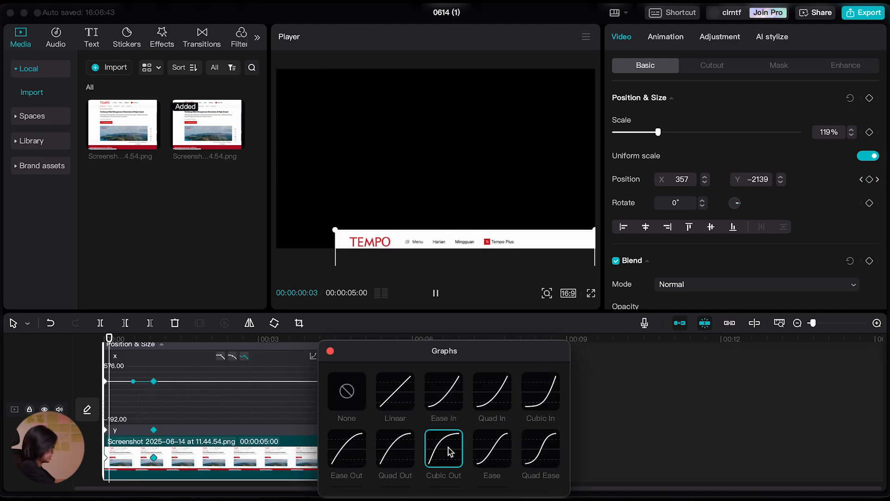
{"action": "left_click", "coordinate": [330, 352]}
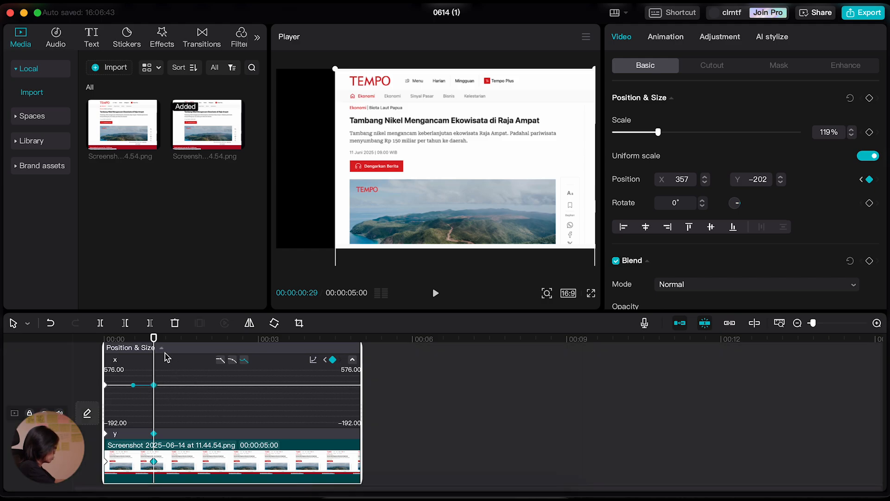
{"action": "left_click", "coordinate": [161, 348]}
Shift the second position keyframe earlier to about 00:00:00:09 and play back the faster slide-in.
{"action": "left_click_drag", "start_coordinate": [154, 346], "coordinate": [139, 381]}
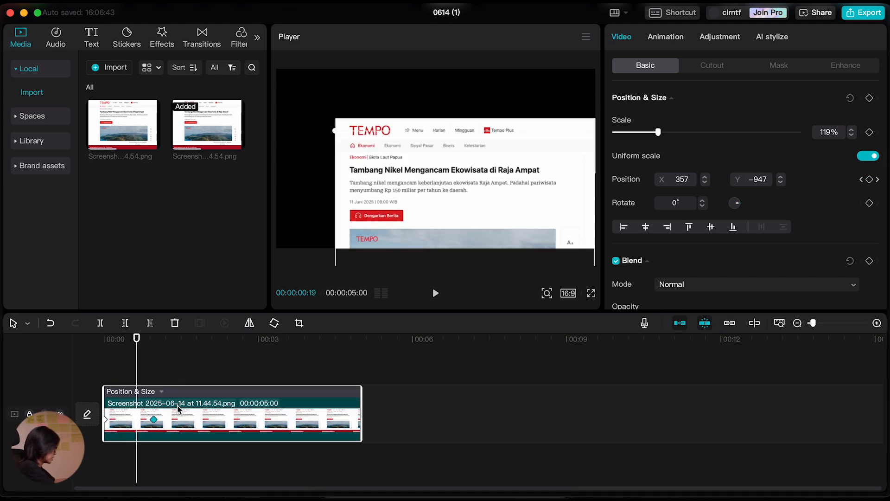
{"action": "left_click_drag", "start_coordinate": [156, 425], "coordinate": [119, 426]}
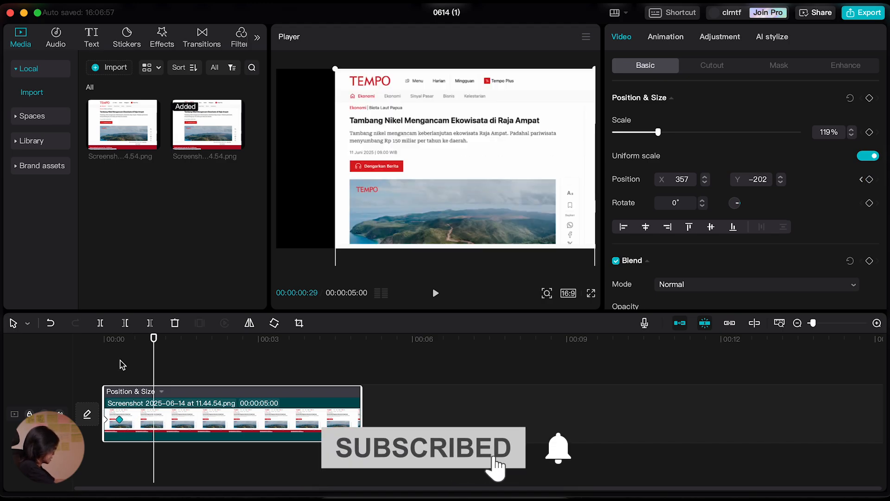
{"action": "left_click", "coordinate": [93, 343]}
{"action": "key", "text": "space"}
{"action": "key", "text": "space"}
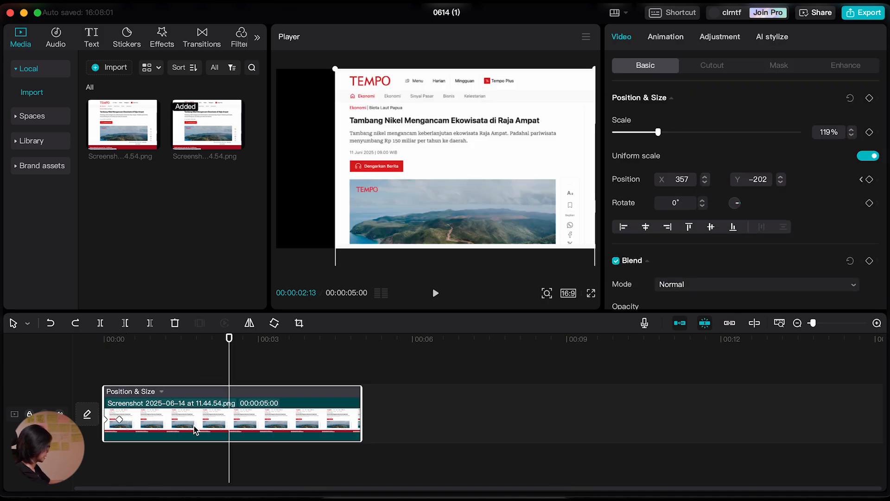
Duplicate the animated article clip so that two copies are stacked on separate tracks.
{"action": "left_click_drag", "start_coordinate": [194, 426], "coordinate": [193, 473]}
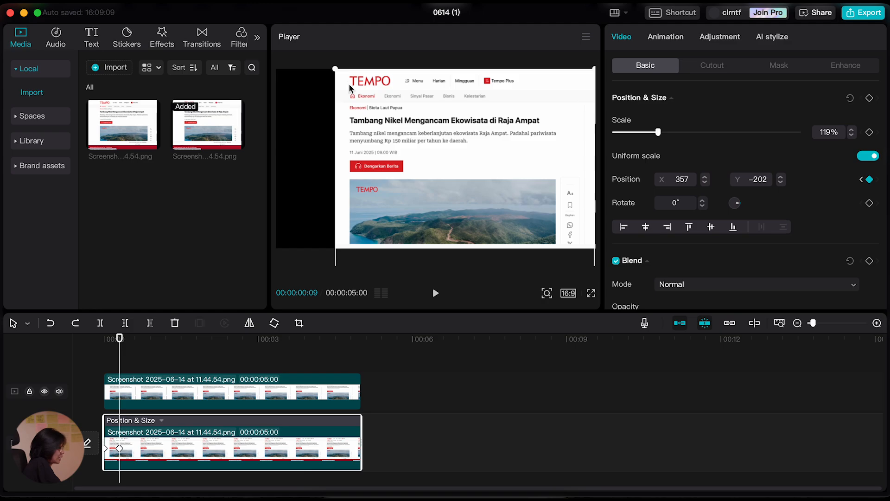
Try scaling the lower article clip to 102% at its second position keyframe.
{"action": "left_click_drag", "start_coordinate": [656, 133], "coordinate": [651, 134]}
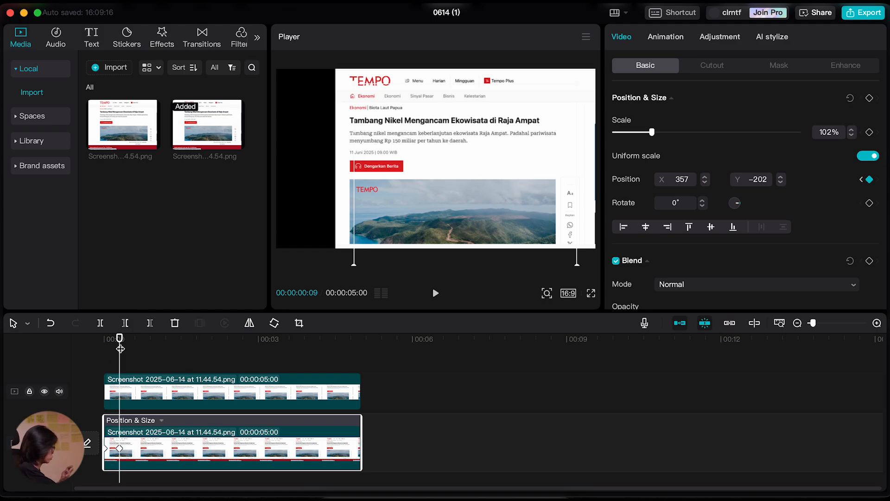
{"action": "left_click_drag", "start_coordinate": [119, 349], "coordinate": [117, 358]}
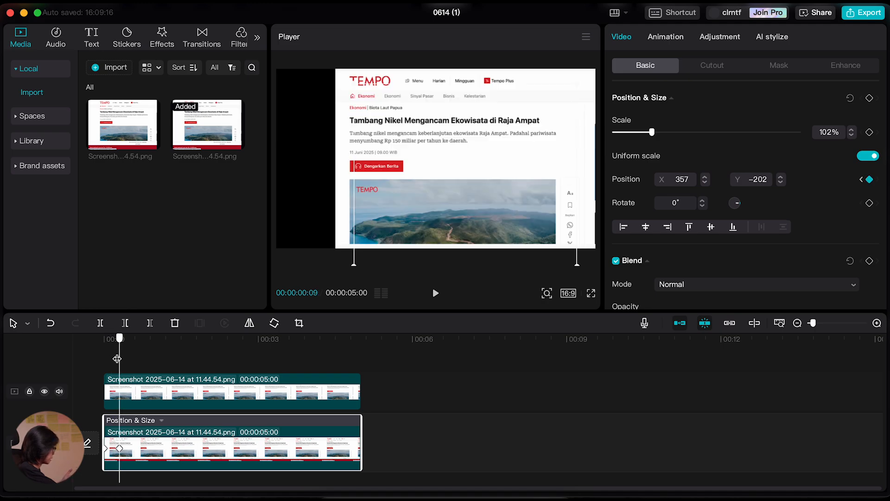
{"action": "left_click_drag", "start_coordinate": [117, 358], "coordinate": [126, 360]}
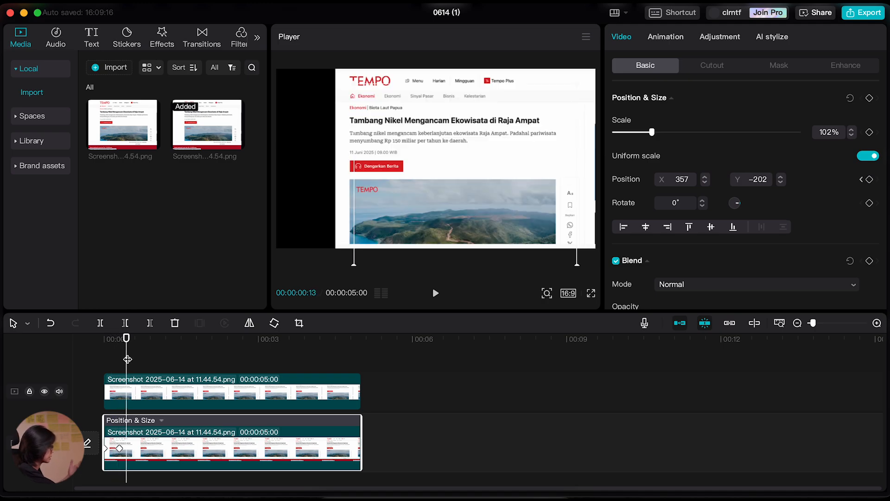
{"action": "left_click_drag", "start_coordinate": [126, 354], "coordinate": [123, 351]}
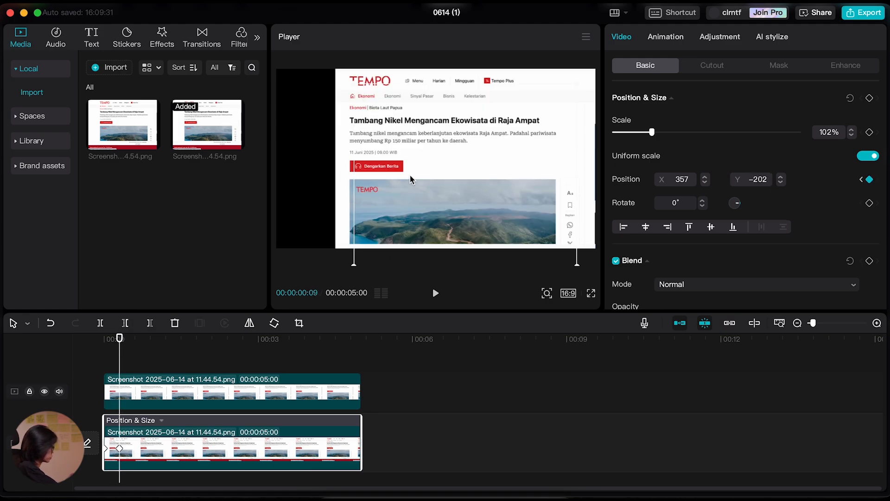
Try moving the lower article clip to the left of the frame, and undo its move and resize.
{"action": "left_click_drag", "start_coordinate": [479, 208], "coordinate": [393, 211]}
{"action": "mouse_move", "coordinate": [117, 343]}
{"action": "left_mouse_down"}
{"action": "mouse_move", "coordinate": [104, 342]}
{"action": "mouse_move", "coordinate": [123, 345]}
{"action": "left_mouse_up"}
{"action": "left_click", "coordinate": [119, 352]}
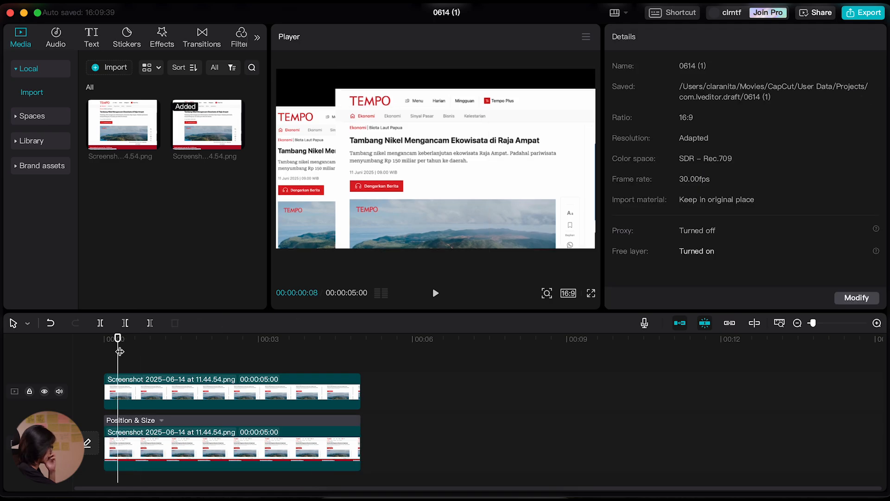
{"action": "left_click", "coordinate": [187, 454]}
{"action": "key", "text": "super+z"}
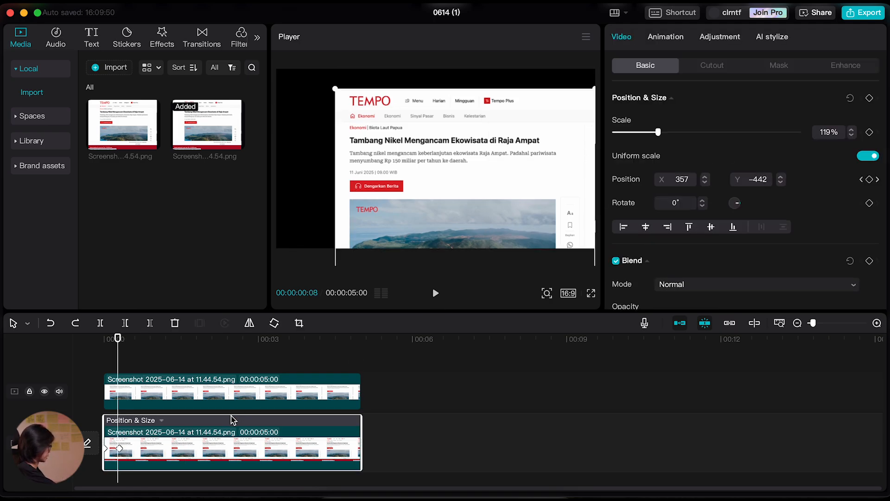
Convert the lower keyframed article clip into a compound clip, scale it to 82% and move it toward the left of the frame.
{"action": "right_click", "coordinate": [259, 448]}
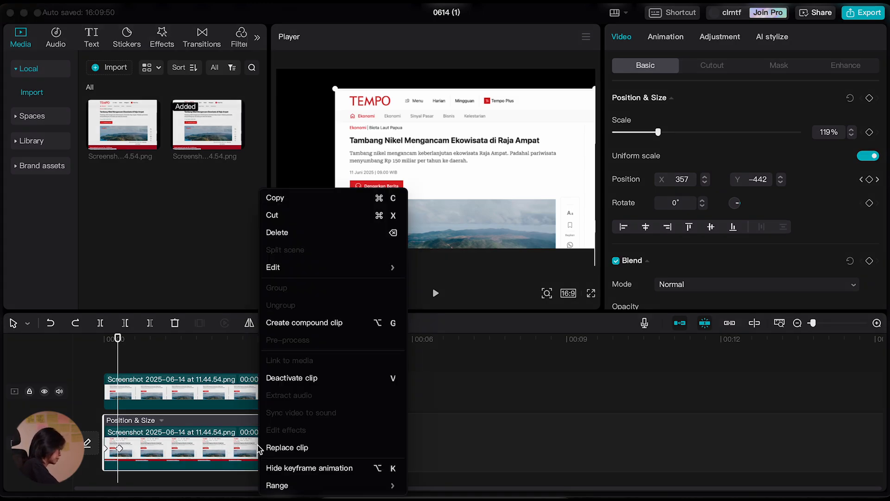
{"action": "left_click", "coordinate": [307, 323]}
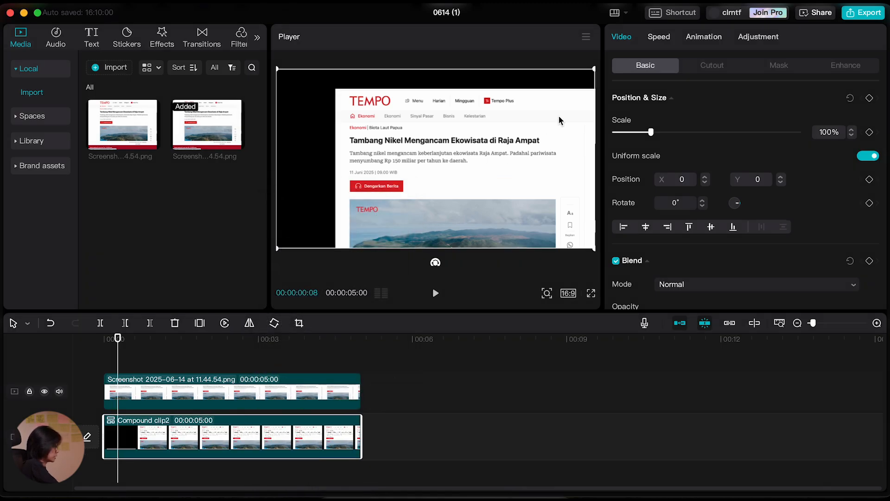
{"action": "left_click_drag", "start_coordinate": [593, 70], "coordinate": [516, 178]}
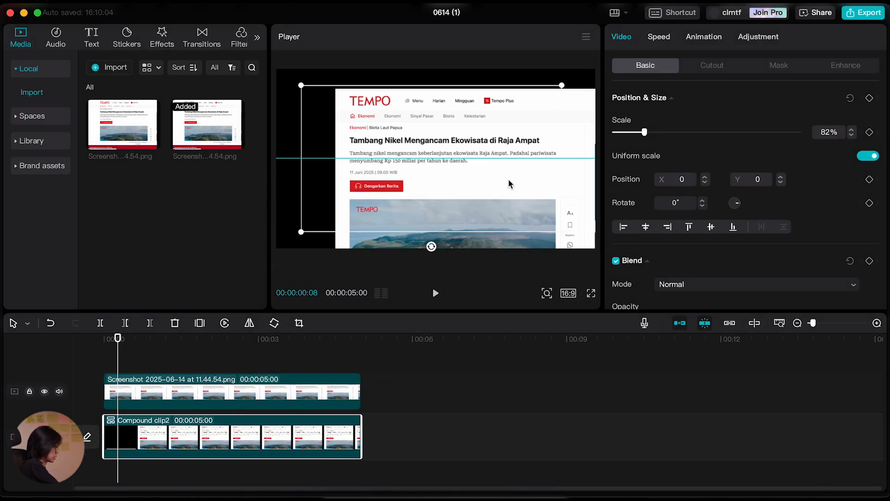
{"action": "left_click_drag", "start_coordinate": [452, 184], "coordinate": [447, 179]}
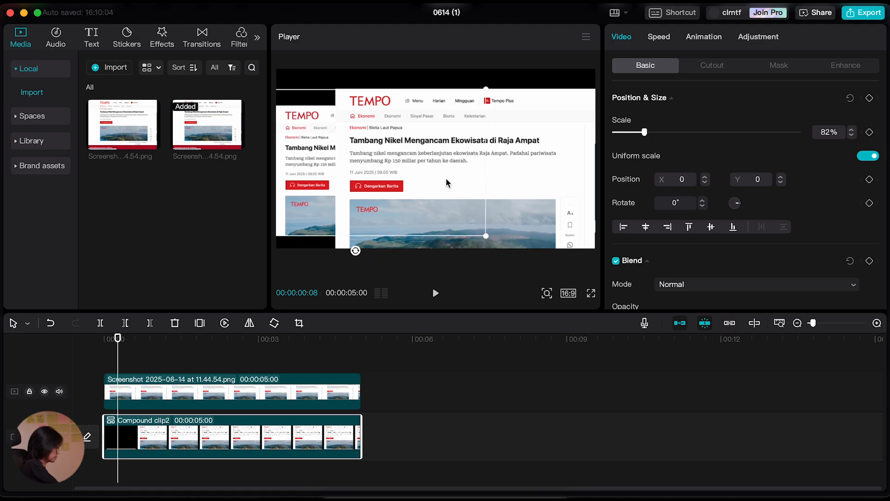
Play back the start of the timeline to check both article clips sliding in.
{"action": "left_click", "coordinate": [73, 349]}
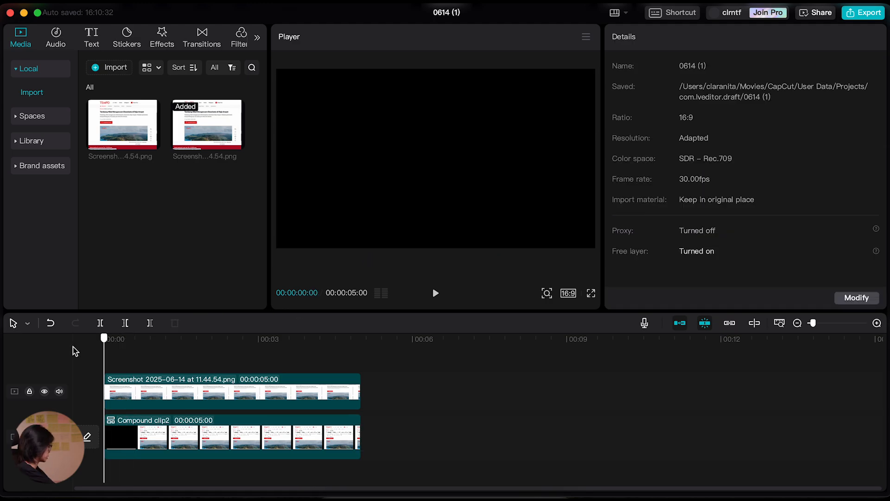
{"action": "key", "text": "space"}
{"action": "key", "text": "space"}
{"action": "left_click", "coordinate": [81, 348]}
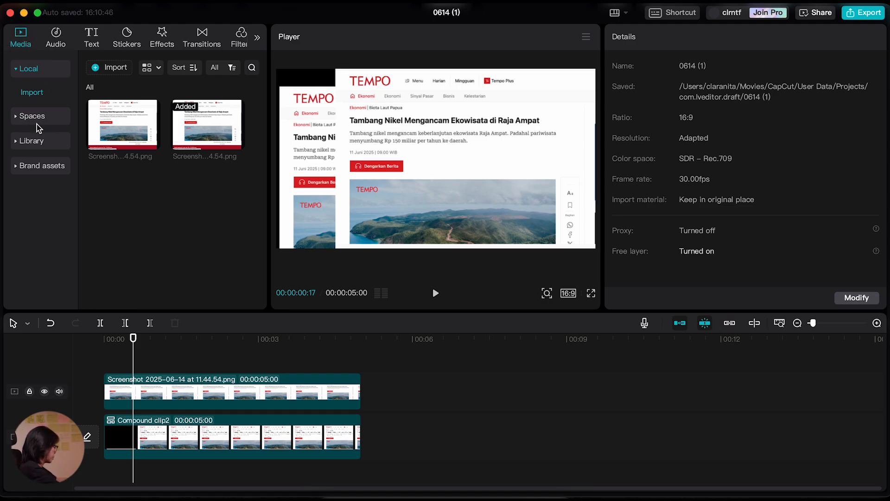
Add the solid orange background from the library's Background category on a new track above the article clips, starting at 00:00.
{"action": "left_click", "coordinate": [19, 144]}
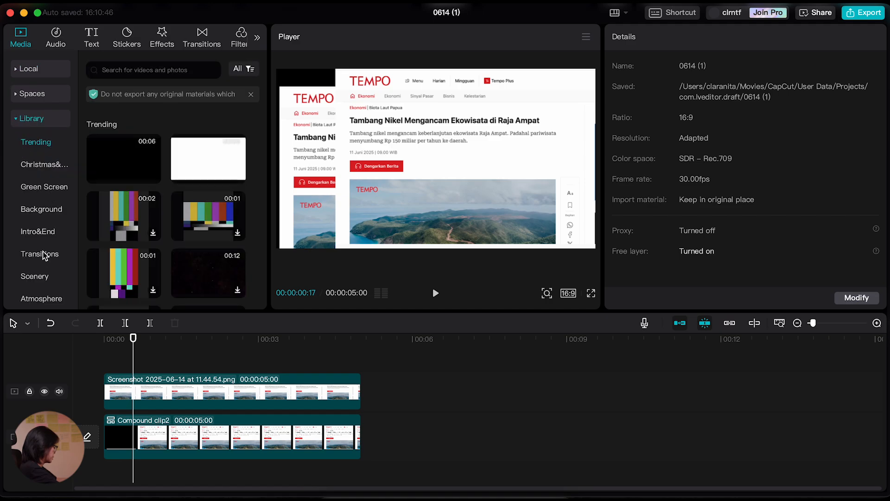
{"action": "left_click", "coordinate": [39, 211]}
{"action": "scroll", "coordinate": [179, 262], "scroll_direction": "down", "scroll_amount": 10}
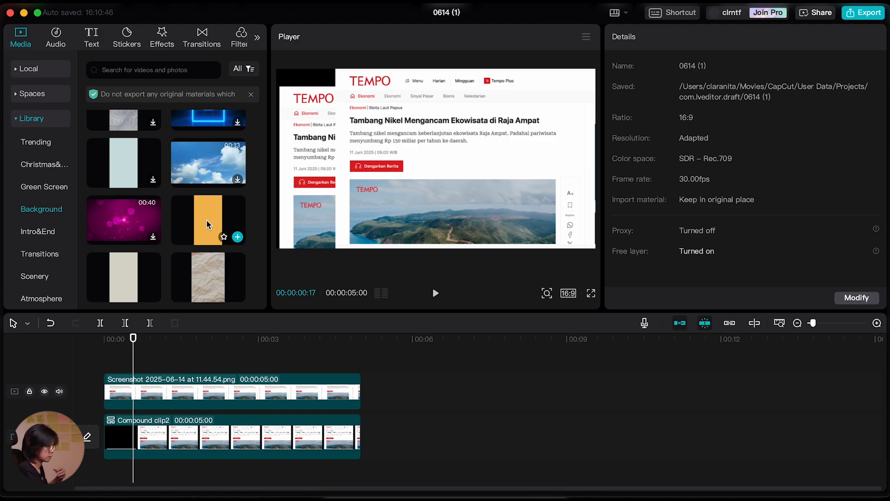
{"action": "left_click_drag", "start_coordinate": [207, 227], "coordinate": [103, 365]}
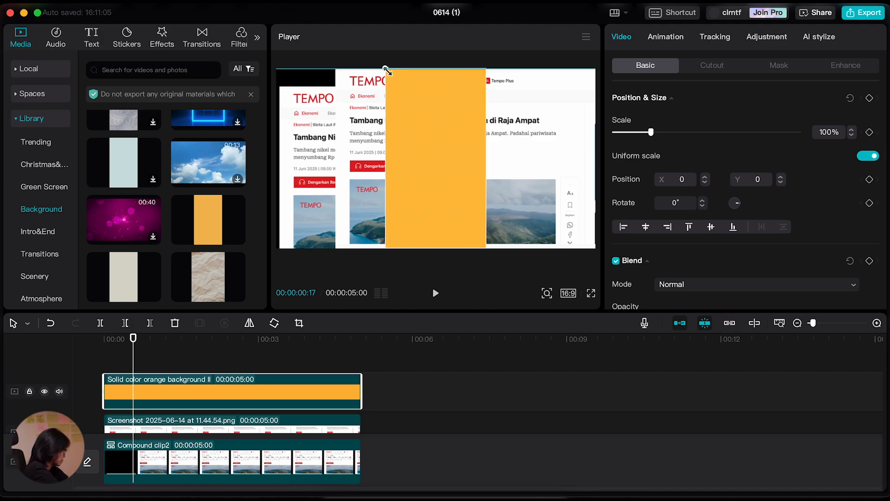
Rotate the orange background to -90°, scale it to 110% and place it over the article headline at about X 123, Y -97.
{"action": "left_click_drag", "start_coordinate": [387, 73], "coordinate": [399, 92]}
{"action": "left_click_drag", "start_coordinate": [440, 245], "coordinate": [492, 162]}
{"action": "left_click_drag", "start_coordinate": [368, 115], "coordinate": [354, 109]}
{"action": "left_click_drag", "start_coordinate": [501, 179], "coordinate": [511, 187]}
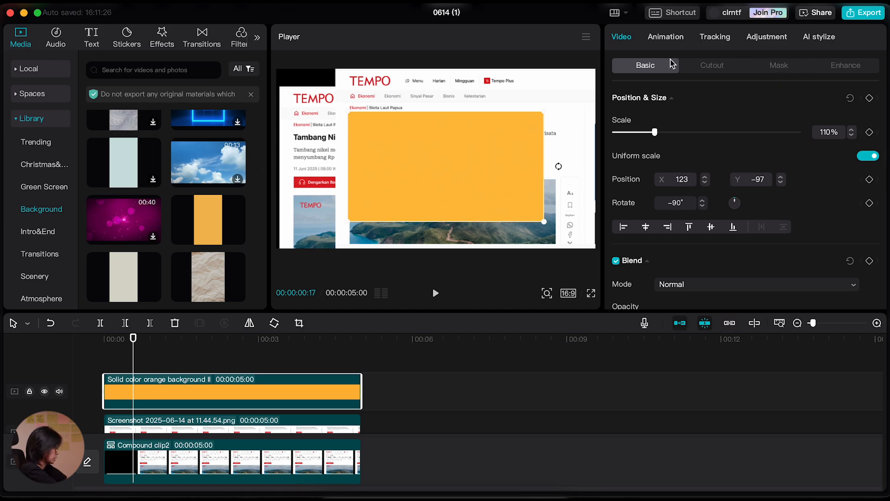
Apply a Mirror mask rotated -90° to the orange clip, sized about 46 at X 147, Y -3, leaving a band over the headline.
{"action": "left_click", "coordinate": [781, 69]}
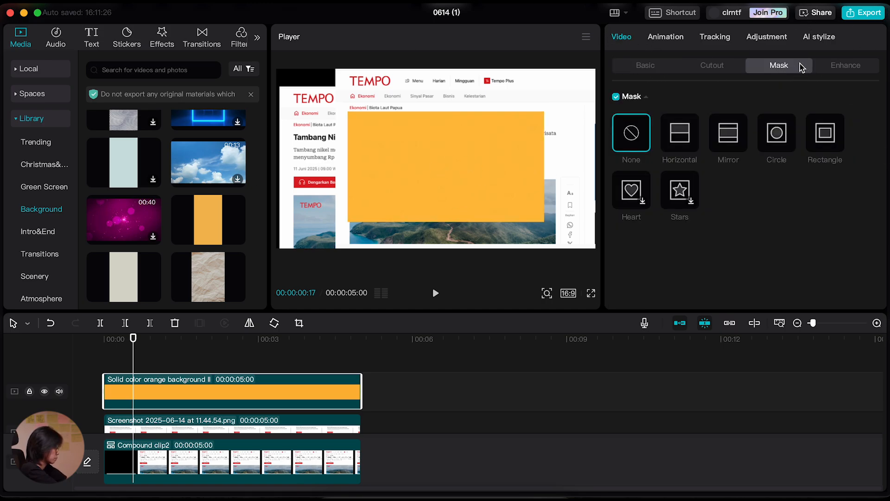
{"action": "left_click", "coordinate": [731, 136]}
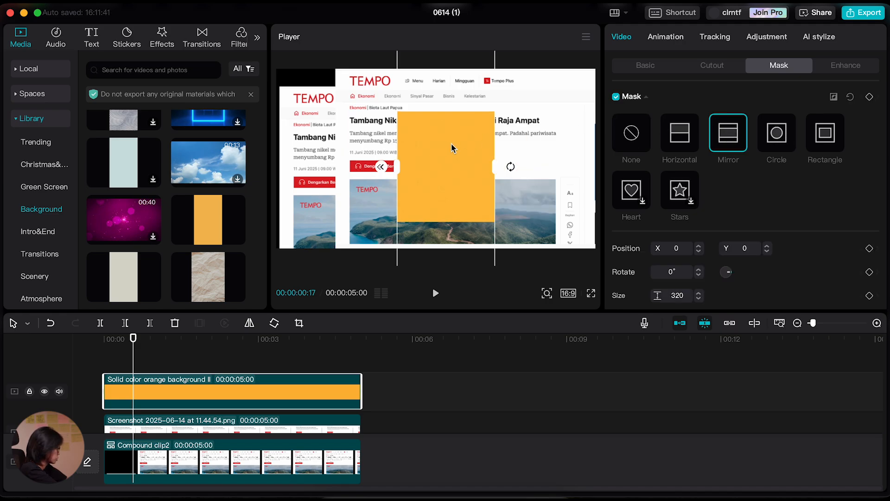
{"action": "left_click_drag", "start_coordinate": [516, 172], "coordinate": [443, 100]}
{"action": "left_click_drag", "start_coordinate": [446, 211], "coordinate": [477, 124]}
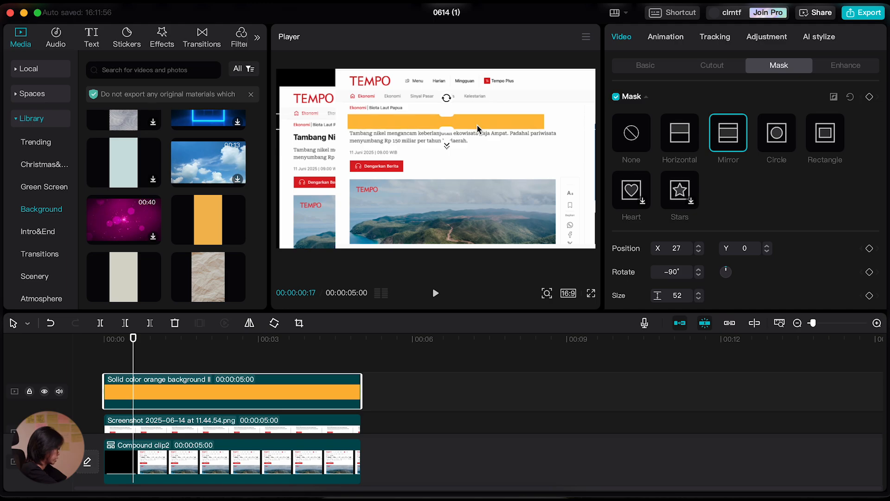
{"action": "left_click_drag", "start_coordinate": [450, 113], "coordinate": [449, 114]}
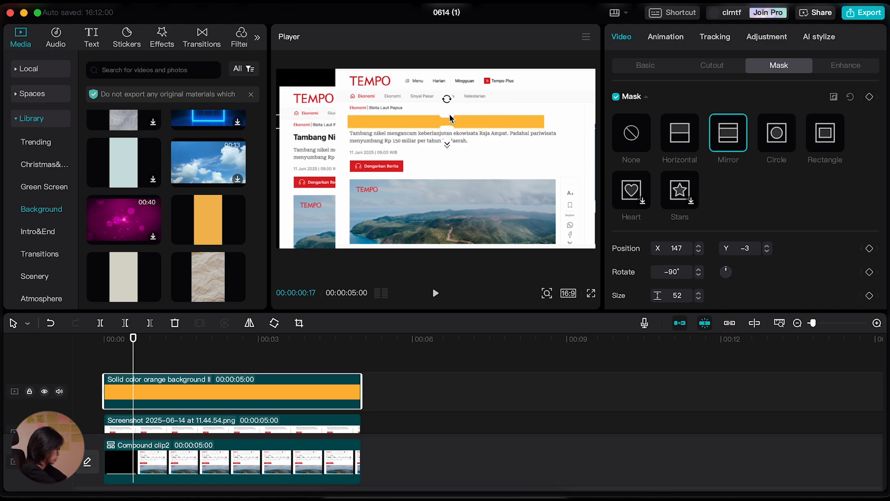
Convert the masked orange headline band into a compound clip.
{"action": "left_click", "coordinate": [230, 366]}
{"action": "left_click", "coordinate": [197, 345]}
{"action": "left_click_drag", "start_coordinate": [208, 342], "coordinate": [170, 341]}
{"action": "left_click", "coordinate": [215, 392]}
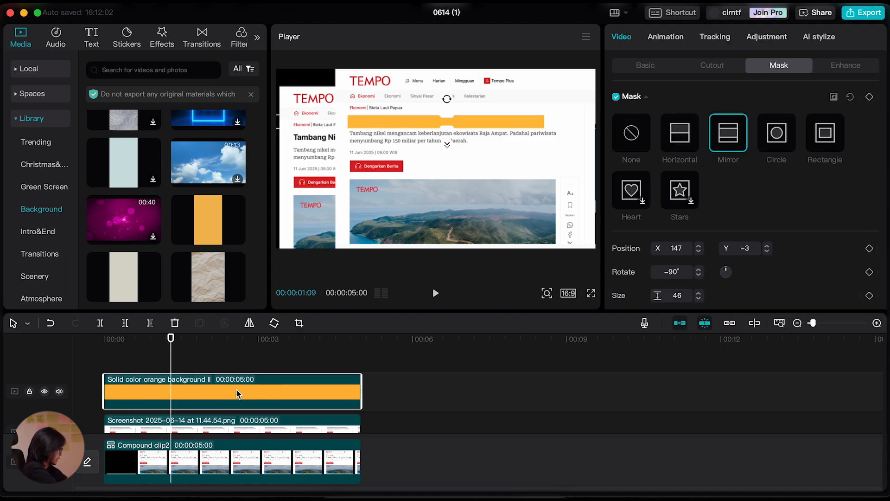
{"action": "right_click", "coordinate": [237, 393]}
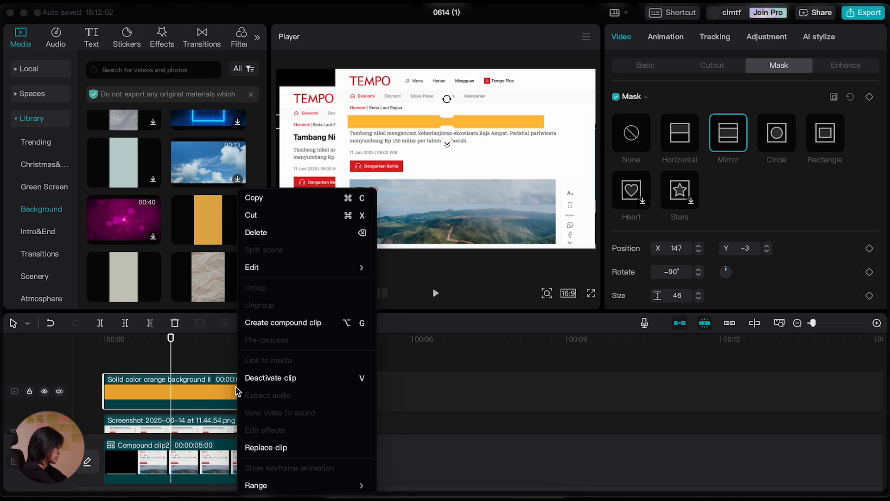
{"action": "left_click", "coordinate": [277, 323]}
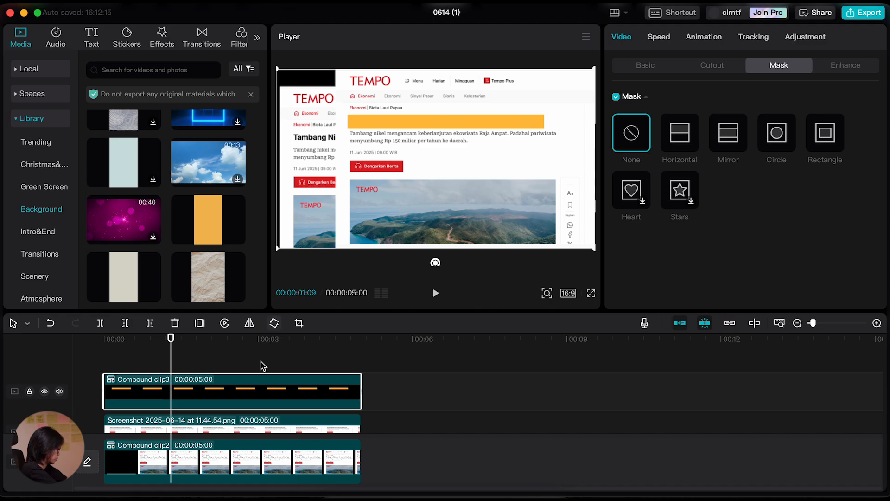
Add a Horizontal mask to the orange band's compound clip, rotated -90° and positioned at about X -23, Y 230.
{"action": "mouse_move", "coordinate": [165, 360]}
{"action": "left_mouse_down"}
{"action": "mouse_move", "coordinate": [140, 366]}
{"action": "mouse_move", "coordinate": [153, 363]}
{"action": "left_mouse_up"}
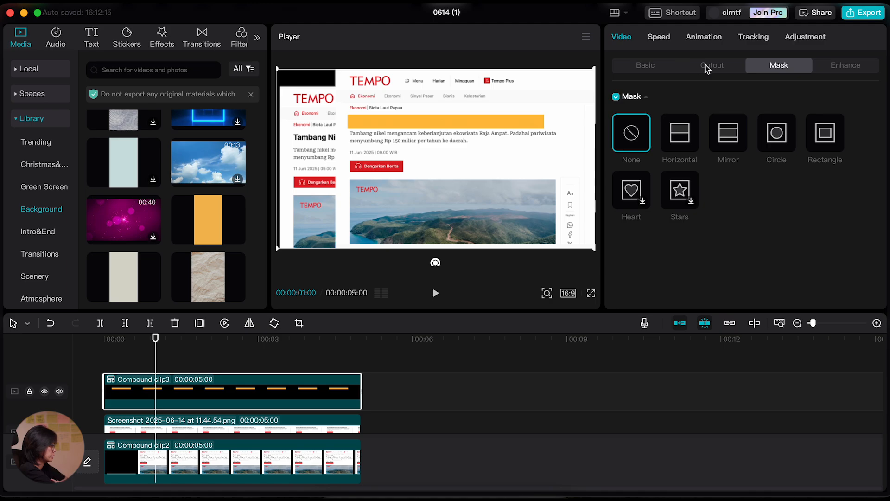
{"action": "left_click", "coordinate": [685, 138]}
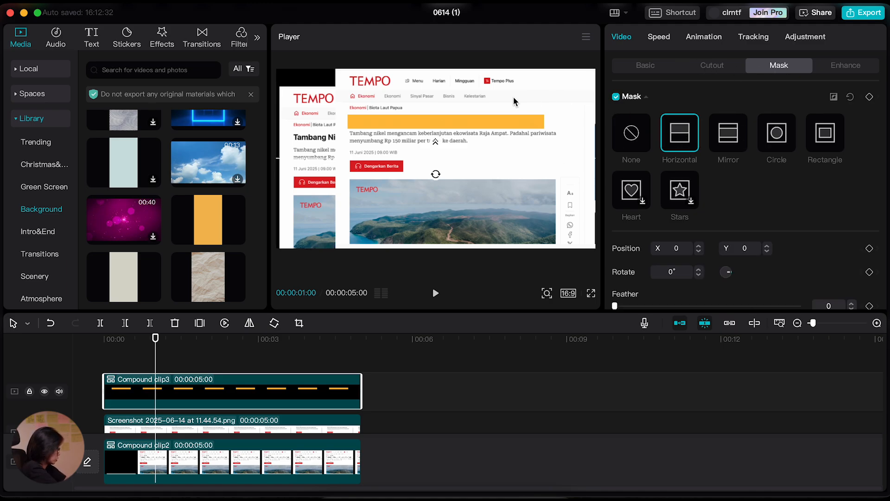
{"action": "left_click_drag", "start_coordinate": [465, 174], "coordinate": [461, 135]}
{"action": "mouse_move", "coordinate": [440, 173]}
{"action": "left_mouse_down"}
{"action": "mouse_move", "coordinate": [434, 148]}
{"action": "mouse_move", "coordinate": [435, 167]}
{"action": "left_mouse_up"}
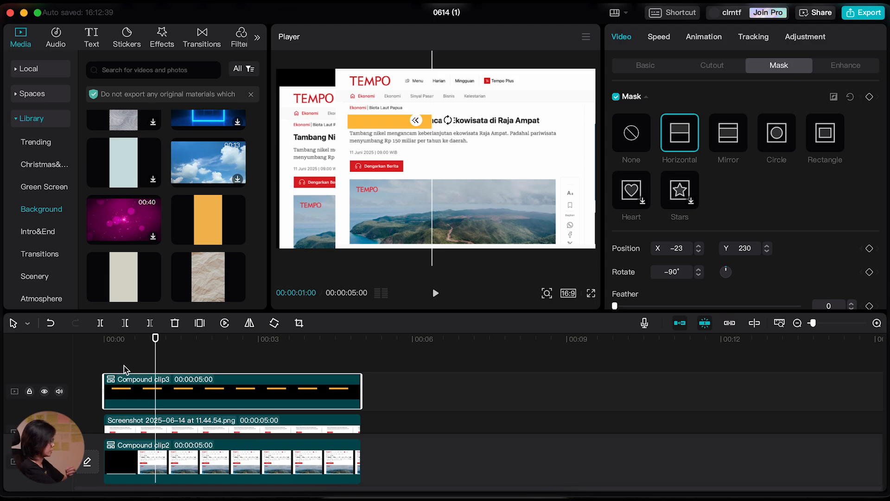
Shift the orange band's compound clip along the timeline so that it starts at 00:00:00:11.
{"action": "left_click_drag", "start_coordinate": [156, 339], "coordinate": [104, 366]}
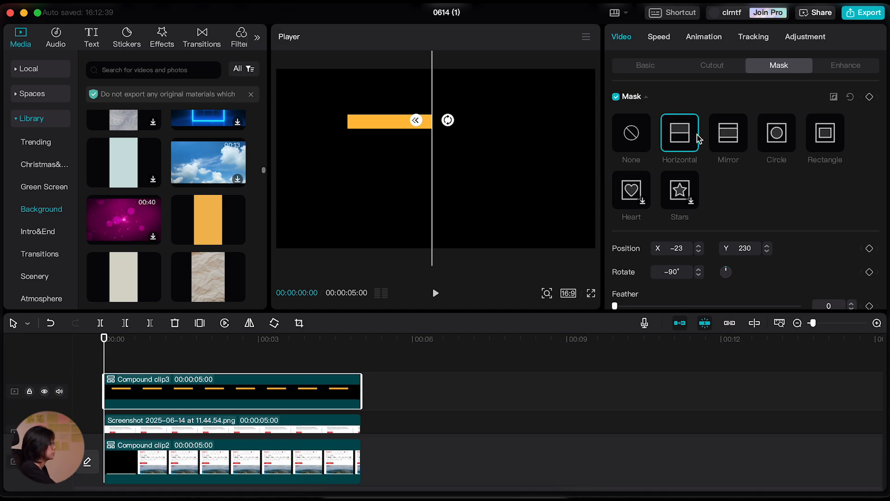
{"action": "left_click", "coordinate": [110, 340]}
{"action": "left_click_drag", "start_coordinate": [149, 396], "coordinate": [187, 398]}
{"action": "left_click_drag", "start_coordinate": [112, 343], "coordinate": [123, 361]}
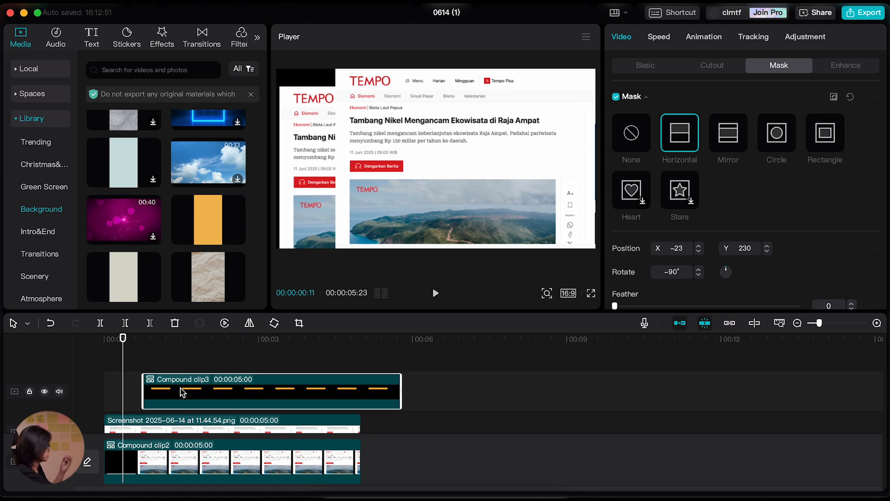
{"action": "left_click_drag", "start_coordinate": [200, 395], "coordinate": [175, 396]}
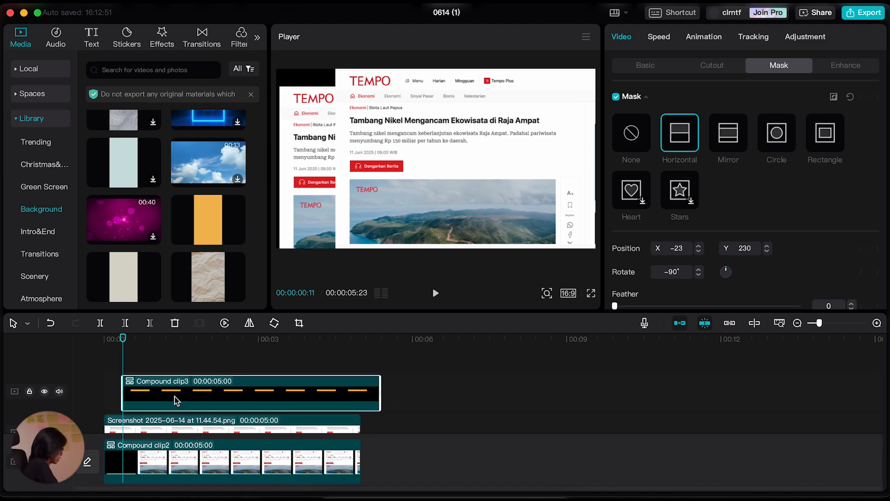
Keyframe the mask from the headline's left edge at 00:00:00:11 to about X 706, Y 212 at 00:00:00:26, revealing the band.
{"action": "left_click", "coordinate": [870, 97]}
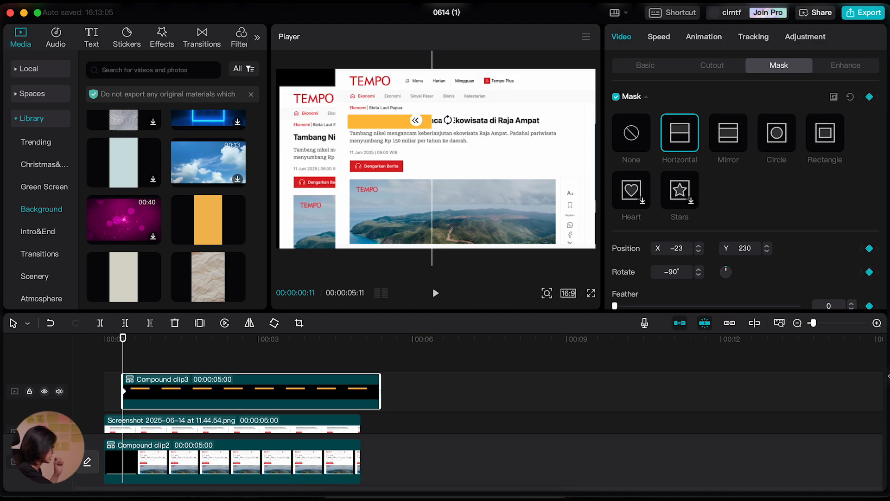
{"action": "left_click_drag", "start_coordinate": [437, 154], "coordinate": [347, 156]}
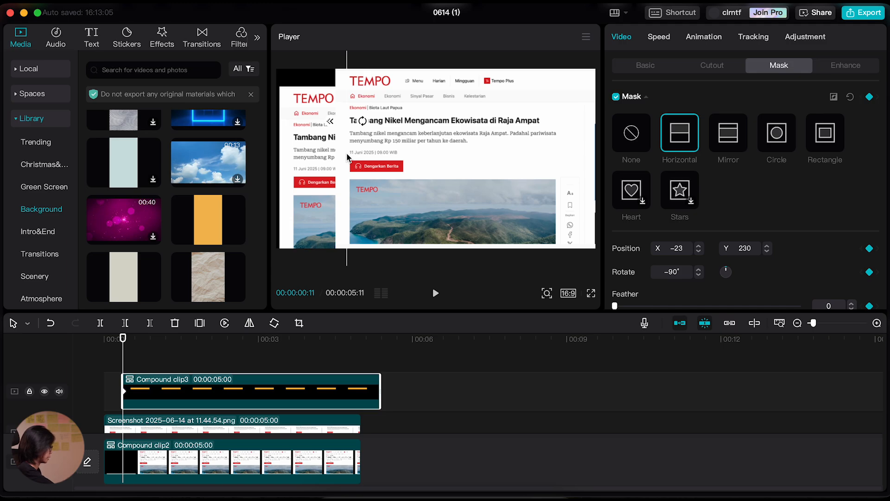
{"action": "left_click_drag", "start_coordinate": [122, 340], "coordinate": [149, 347]}
{"action": "left_click_drag", "start_coordinate": [349, 175], "coordinate": [554, 176]}
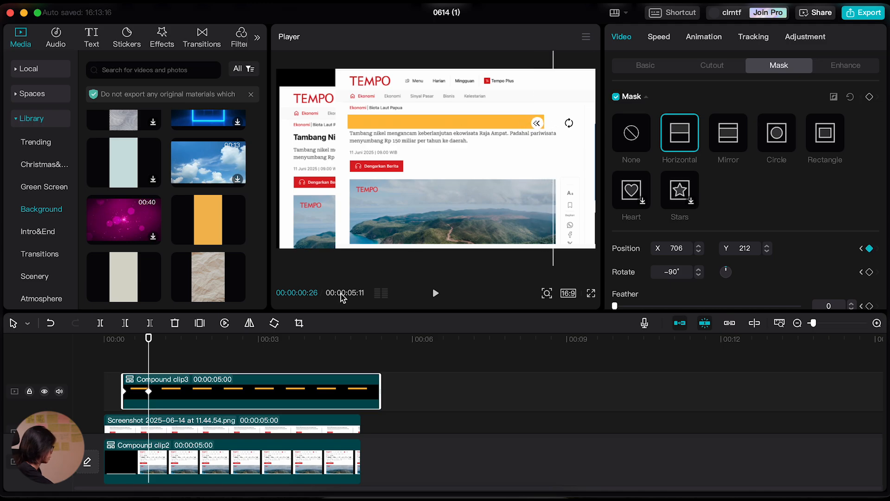
Delay the second mask keyframe to 00:00:00:28.
{"action": "mouse_move", "coordinate": [148, 335]}
{"action": "left_mouse_down"}
{"action": "mouse_move", "coordinate": [113, 338]}
{"action": "mouse_move", "coordinate": [151, 338]}
{"action": "left_mouse_up"}
{"action": "left_click_drag", "start_coordinate": [148, 392], "coordinate": [152, 391]}
{"action": "left_click_drag", "start_coordinate": [150, 349], "coordinate": [152, 348]}
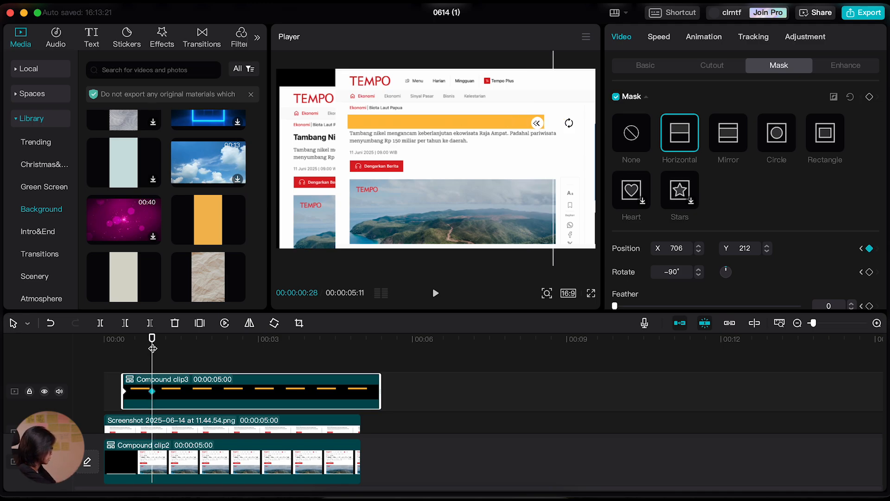
Show the mask keyframe tracks, try the Cubic In graph on the horizontal position, and switch it to Ease Out.
{"action": "key", "text": "alt+k"}
{"action": "scroll", "coordinate": [191, 399], "scroll_direction": "up", "scroll_amount": 2}
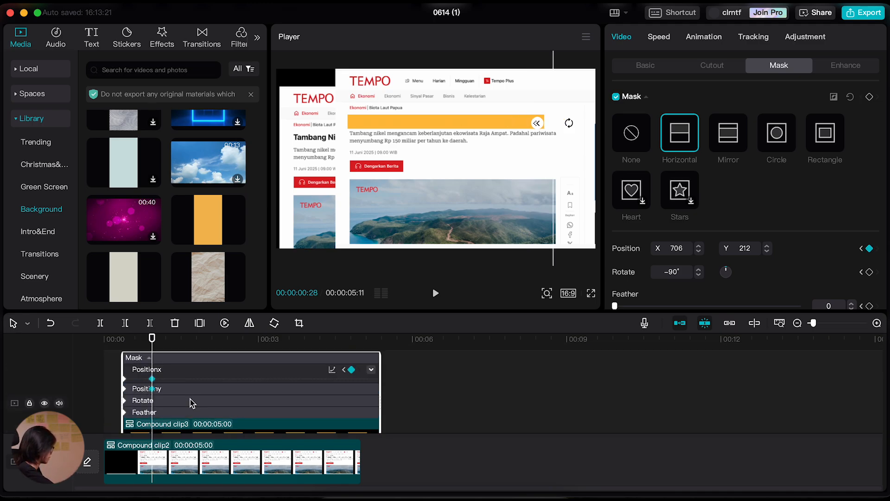
{"action": "left_click", "coordinate": [332, 370]}
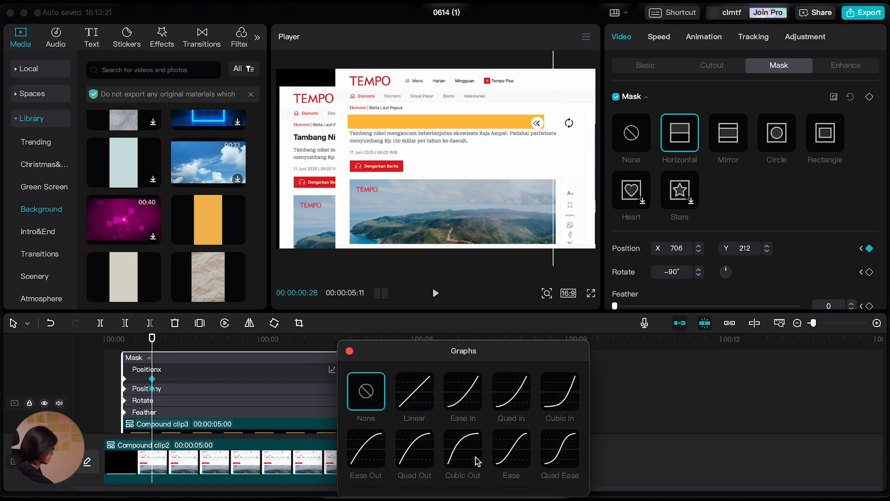
{"action": "left_click", "coordinate": [555, 402]}
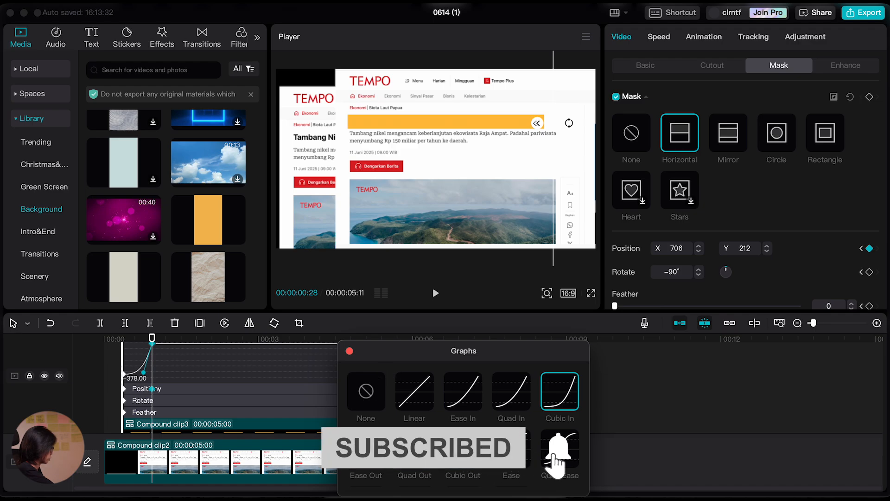
{"action": "left_click", "coordinate": [370, 446]}
{"action": "left_click", "coordinate": [350, 352]}
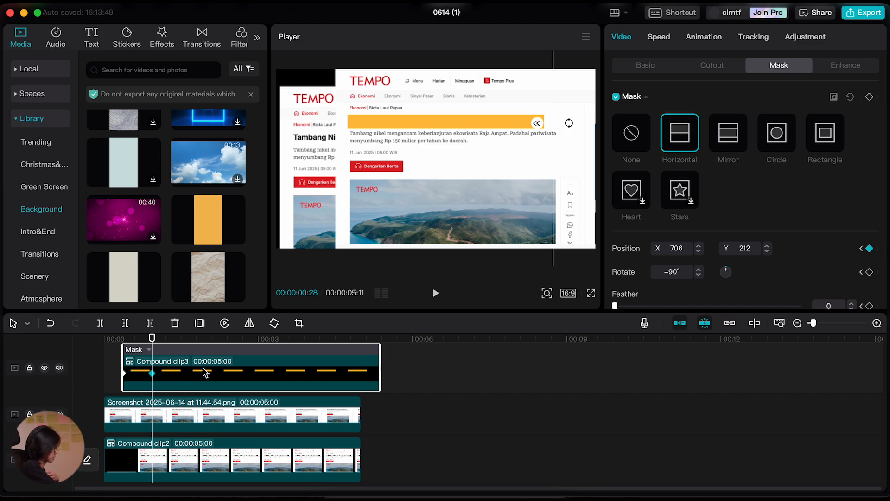
Set the orange band compound clip's blend mode to Linear burn.
{"action": "left_click", "coordinate": [623, 40]}
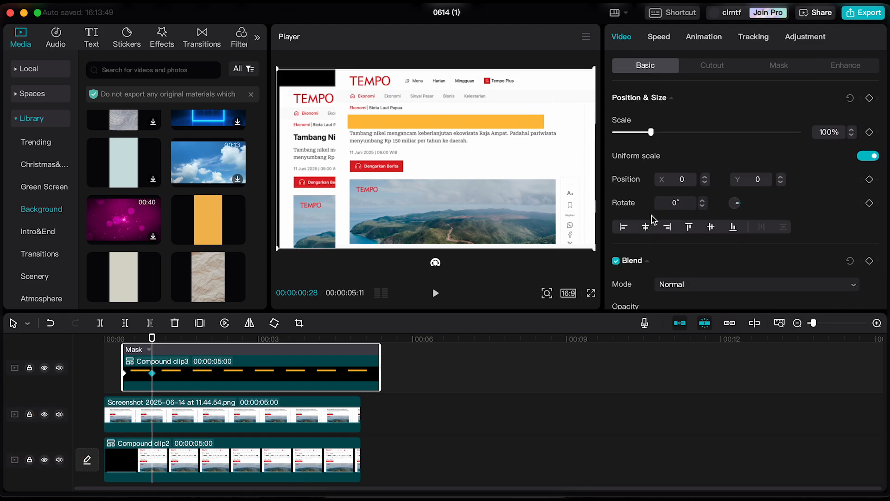
{"action": "scroll", "coordinate": [673, 241], "scroll_direction": "down", "scroll_amount": 5}
{"action": "scroll", "coordinate": [670, 237], "scroll_direction": "down", "scroll_amount": 2}
{"action": "scroll", "coordinate": [658, 193], "scroll_direction": "up", "scroll_amount": 5}
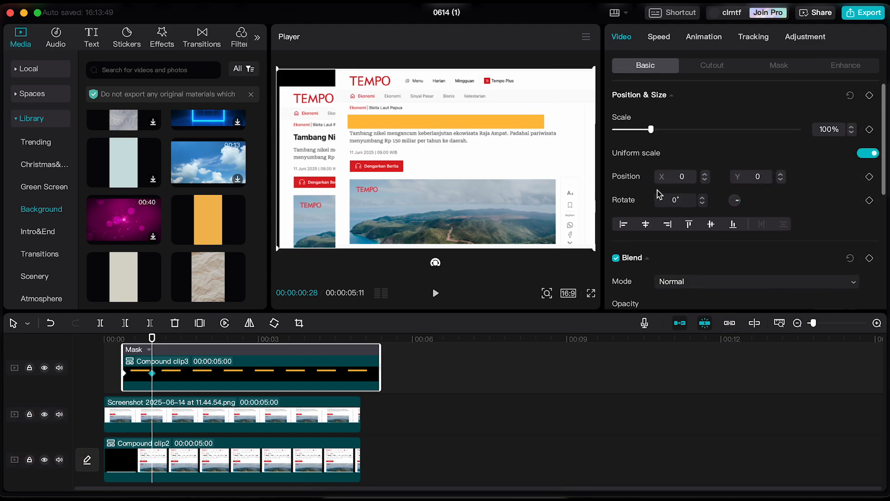
{"action": "scroll", "coordinate": [652, 194], "scroll_direction": "down", "scroll_amount": 3}
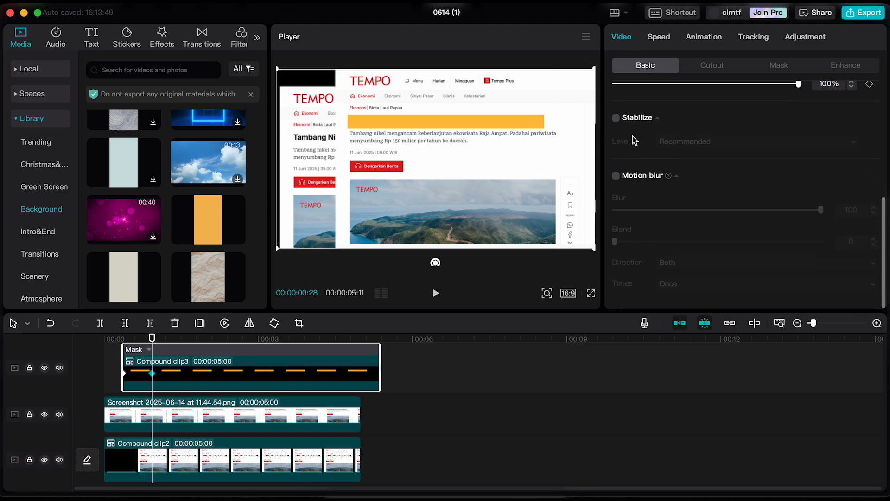
{"action": "scroll", "coordinate": [640, 119], "scroll_direction": "up", "scroll_amount": 3}
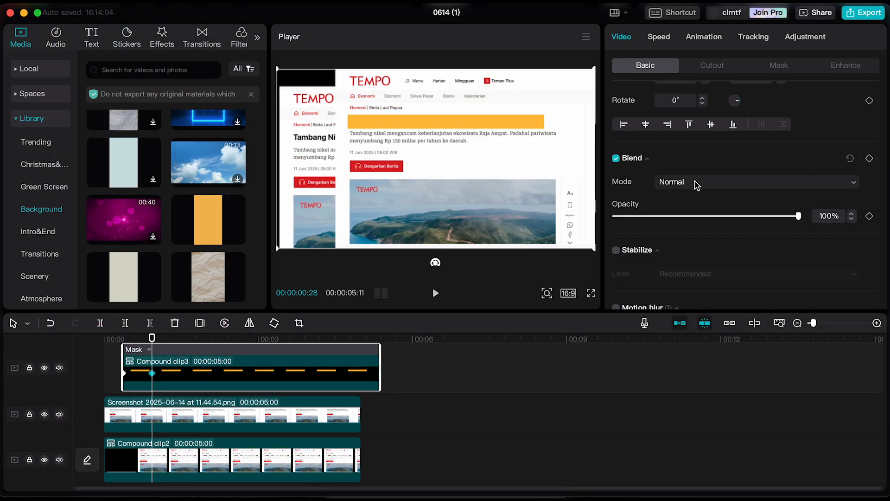
{"action": "left_click", "coordinate": [682, 182]}
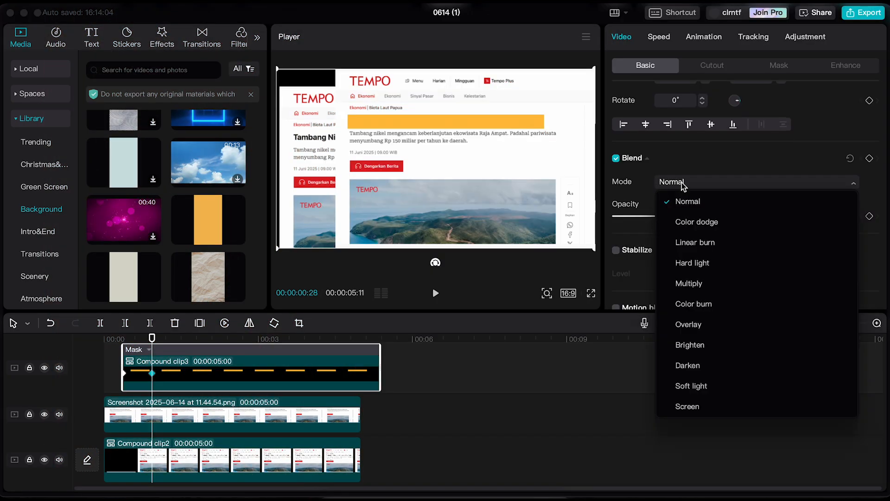
{"action": "left_click", "coordinate": [697, 246]}
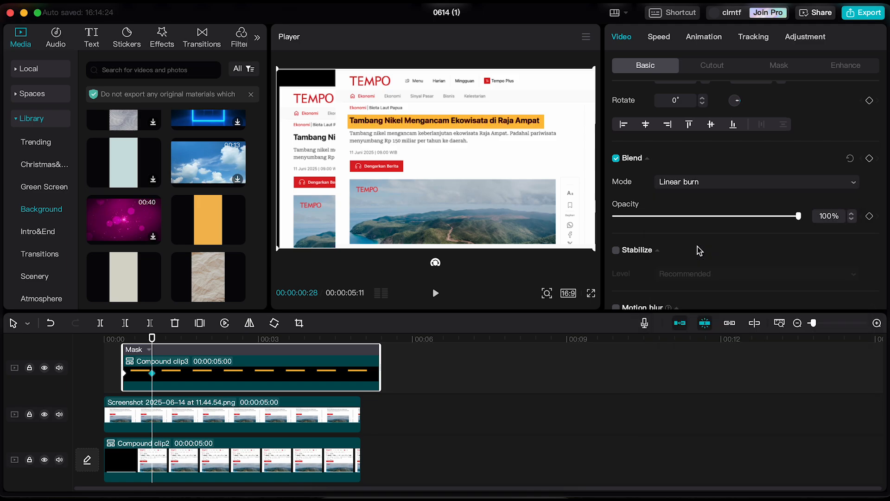
Play the highlight animation from the start and trim the end of the orange band's compound clip to match the article clips at 00:00:05:00.
{"action": "left_click", "coordinate": [111, 362]}
{"action": "left_click", "coordinate": [92, 340]}
{"action": "key", "text": "space"}
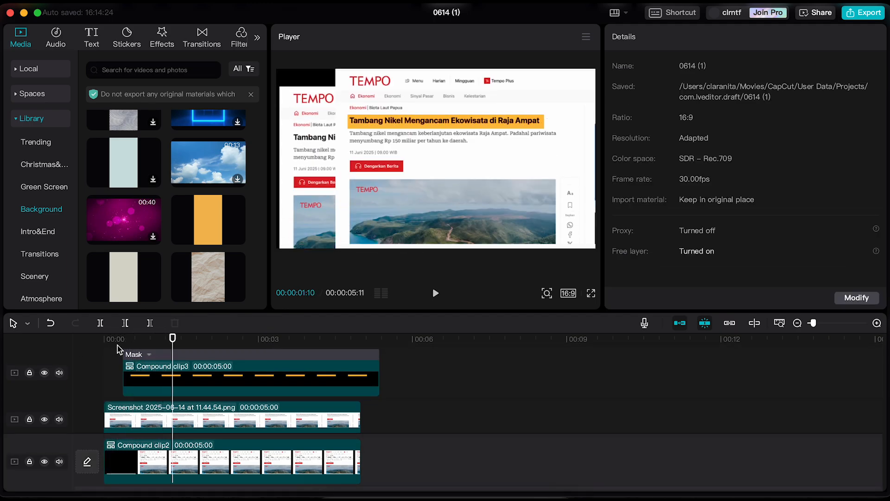
{"action": "left_click_drag", "start_coordinate": [173, 340], "coordinate": [100, 340]}
{"action": "key", "text": "space"}
{"action": "left_click_drag", "start_coordinate": [379, 376], "coordinate": [361, 375]}
{"action": "left_click", "coordinate": [337, 400]}
{"action": "left_click_drag", "start_coordinate": [361, 341], "coordinate": [233, 343]}
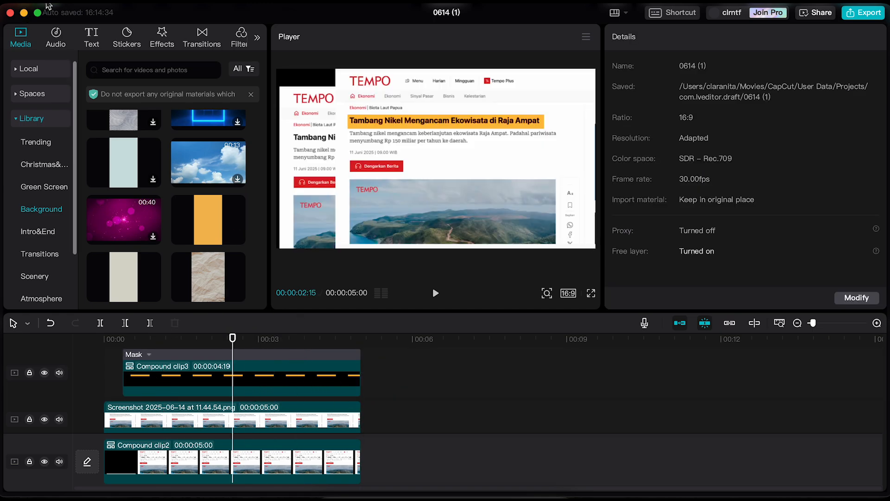
Add the Vignette effect from the Lens video effects above all clips, extend it to their end, and preview the highlight reveal.
{"action": "left_click", "coordinate": [162, 37]}
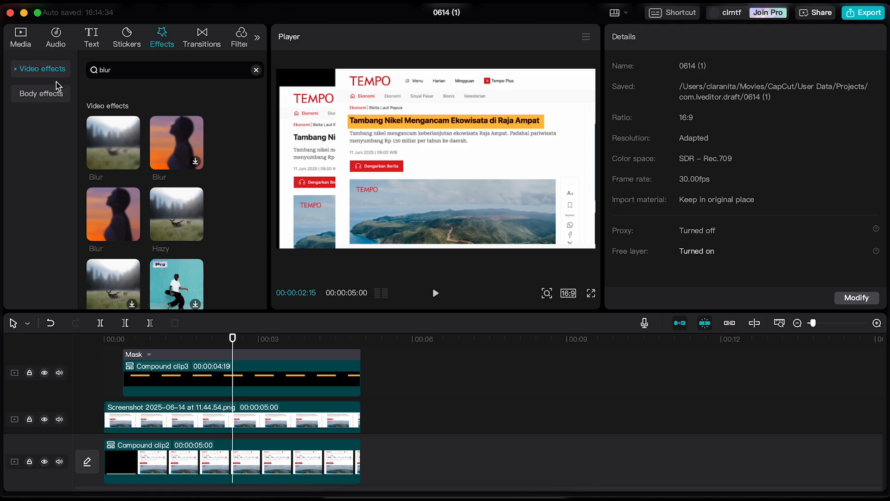
{"action": "left_click", "coordinate": [21, 71]}
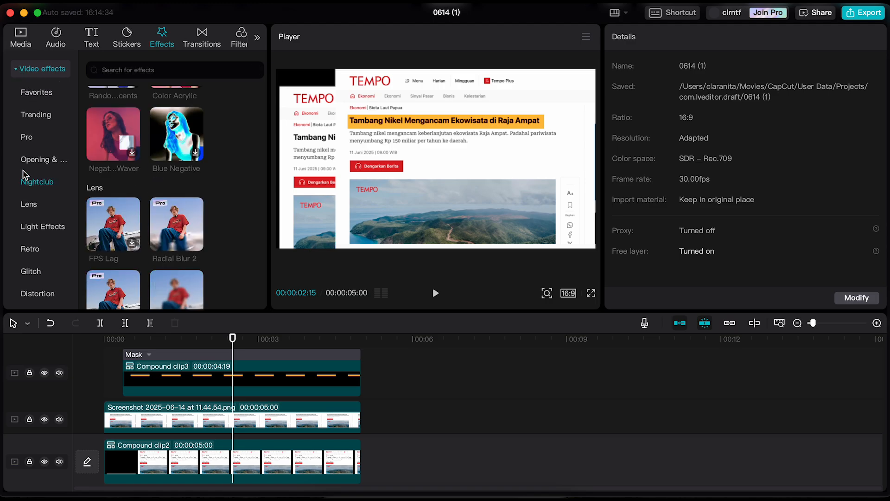
{"action": "left_click", "coordinate": [39, 208]}
{"action": "scroll", "coordinate": [158, 229], "scroll_direction": "down", "scroll_amount": 5}
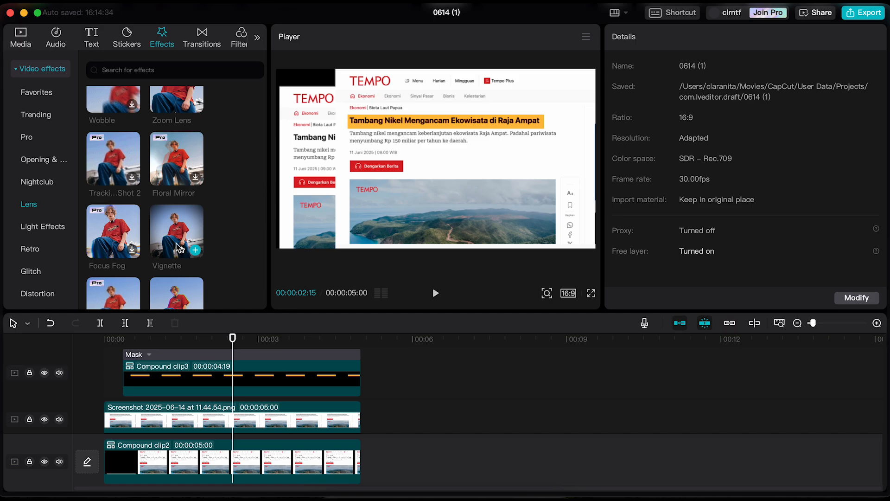
{"action": "left_click_drag", "start_coordinate": [172, 242], "coordinate": [103, 367]}
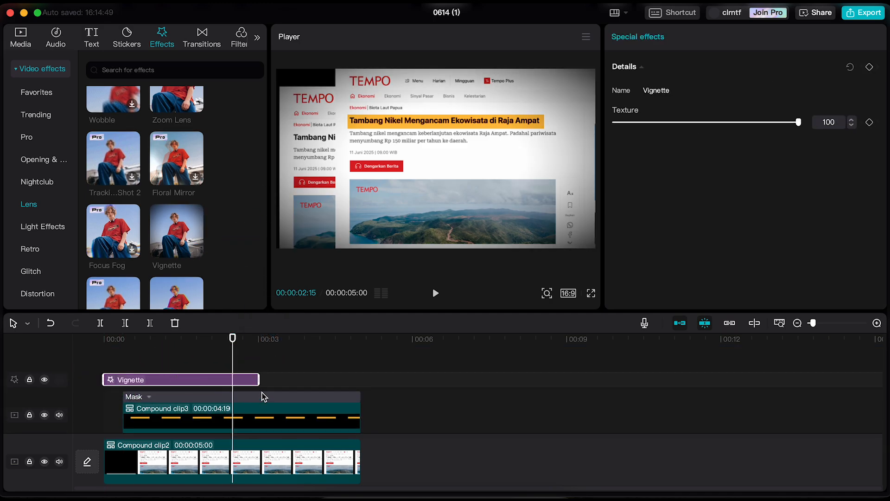
{"action": "left_click_drag", "start_coordinate": [258, 381], "coordinate": [361, 381]}
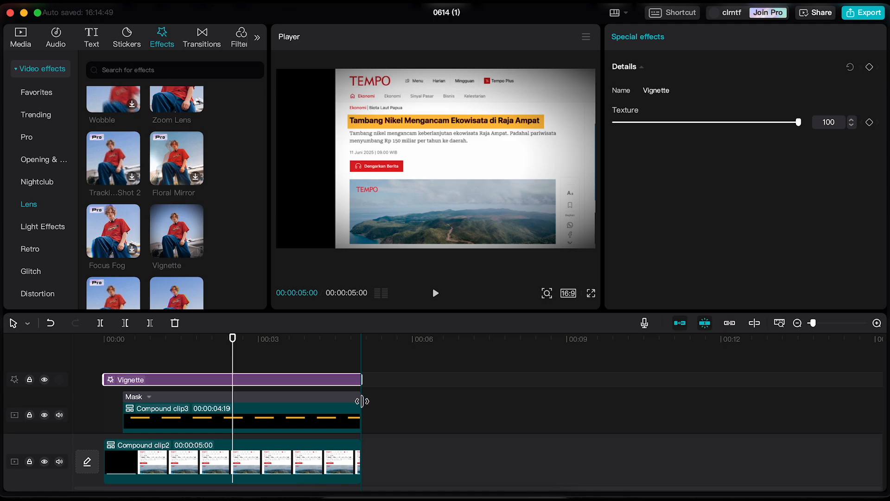
{"action": "left_click", "coordinate": [131, 350]}
{"action": "left_click", "coordinate": [127, 355]}
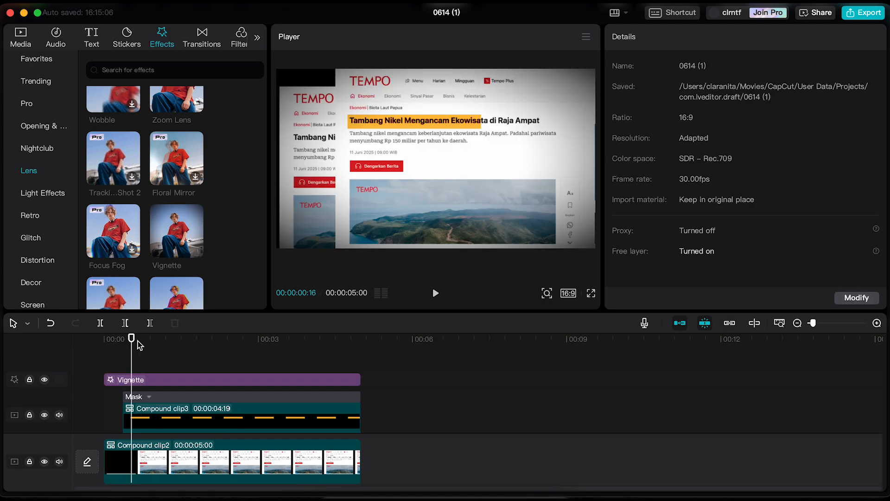
{"action": "left_click_drag", "start_coordinate": [133, 361], "coordinate": [152, 361]}
Add the Print 2 effect from the Texture video effects above the Vignette and extend it to the end of the clips.
{"action": "scroll", "coordinate": [45, 218], "scroll_direction": "down", "scroll_amount": 1}
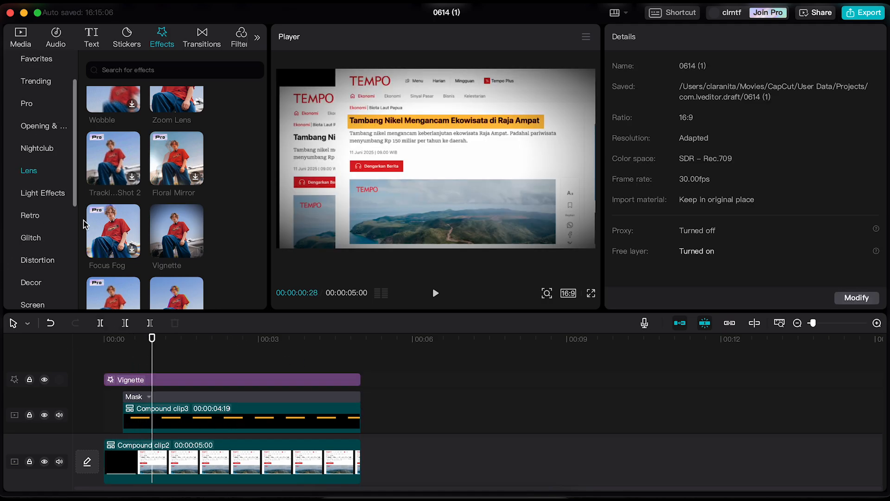
{"action": "scroll", "coordinate": [40, 291], "scroll_direction": "down", "scroll_amount": 3}
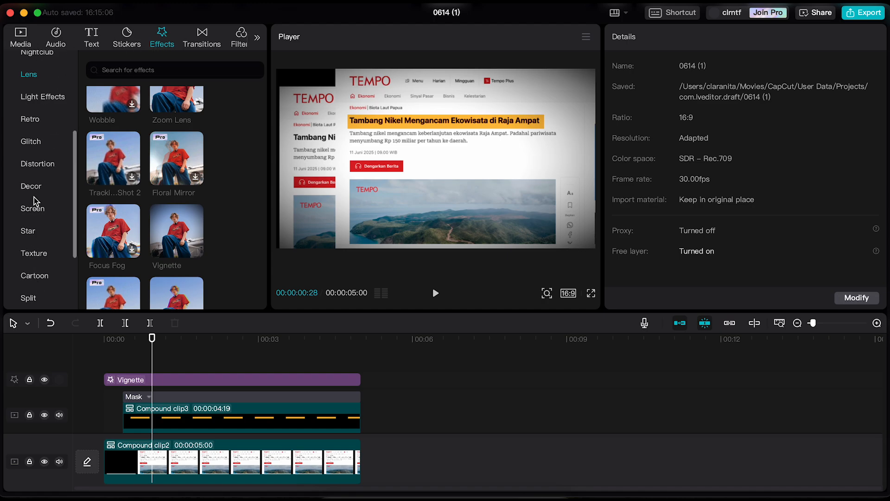
{"action": "scroll", "coordinate": [42, 257], "scroll_direction": "down", "scroll_amount": 1}
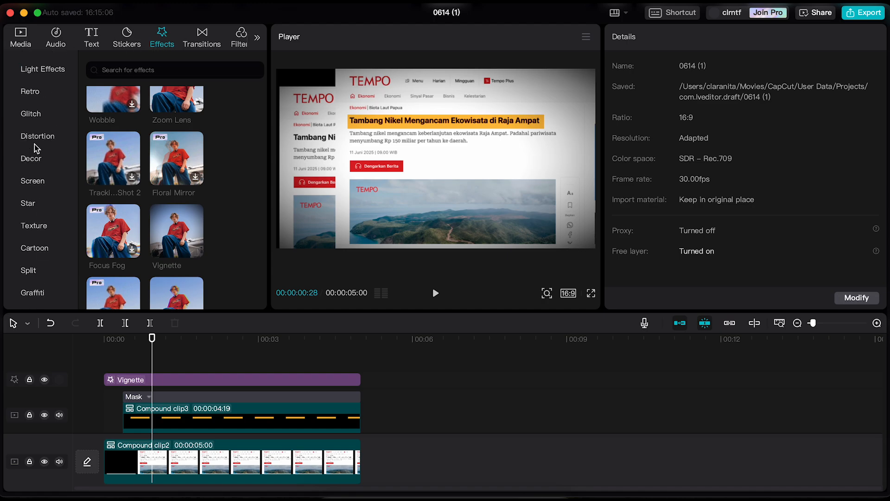
{"action": "left_click", "coordinate": [33, 225]}
{"action": "scroll", "coordinate": [185, 242], "scroll_direction": "down", "scroll_amount": 2}
{"action": "scroll", "coordinate": [182, 195], "scroll_direction": "down", "scroll_amount": 3}
{"action": "left_click_drag", "start_coordinate": [175, 171], "coordinate": [107, 367]}
{"action": "left_click_drag", "start_coordinate": [258, 382], "coordinate": [353, 397]}
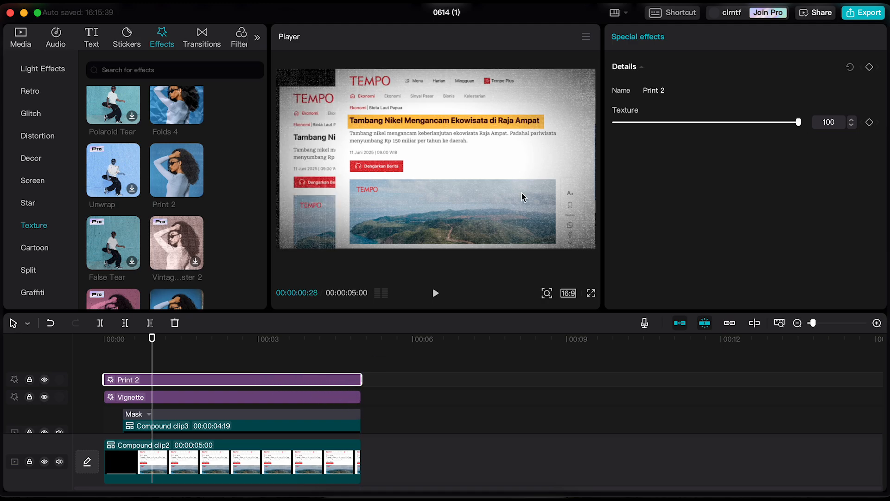
Reduce the Print 2 effect's texture to 29 and review the finished animation from the start.
{"action": "left_click_drag", "start_coordinate": [713, 124], "coordinate": [709, 125]}
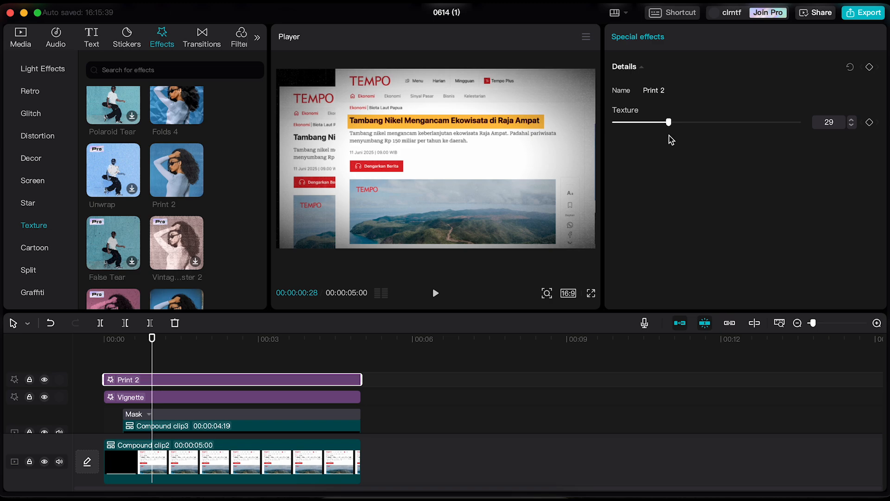
{"action": "left_click", "coordinate": [193, 351]}
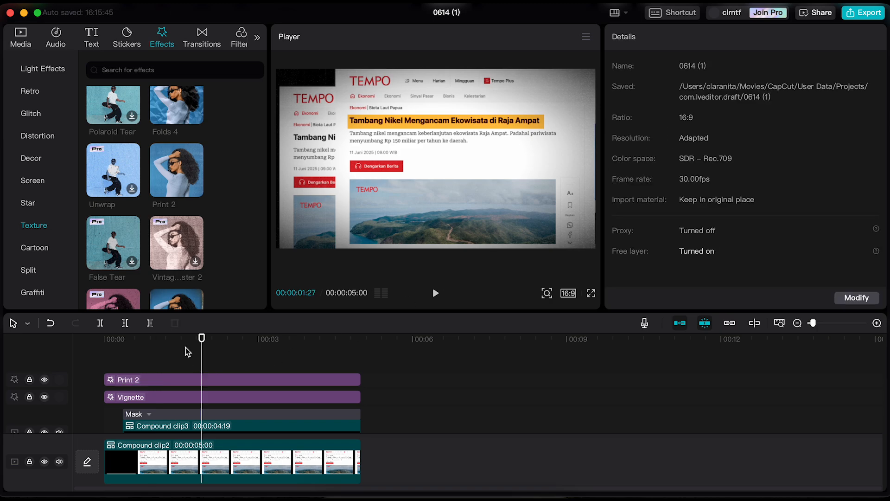
{"action": "key", "text": "Home"}
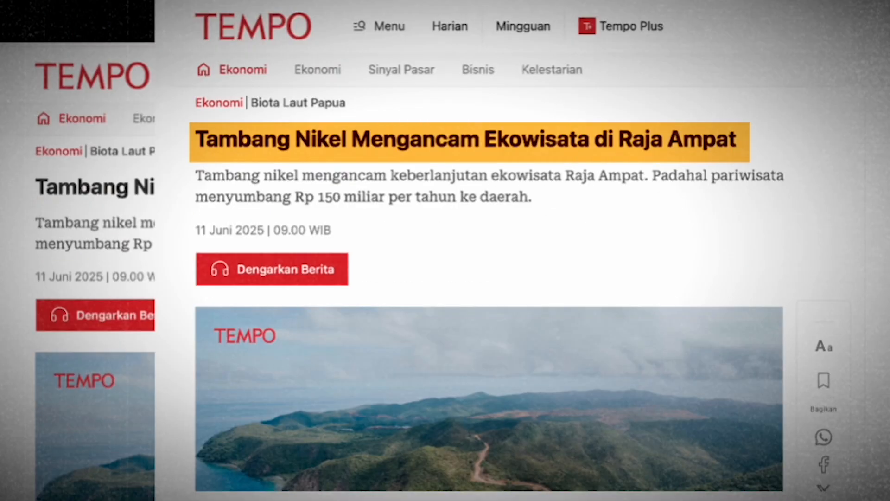